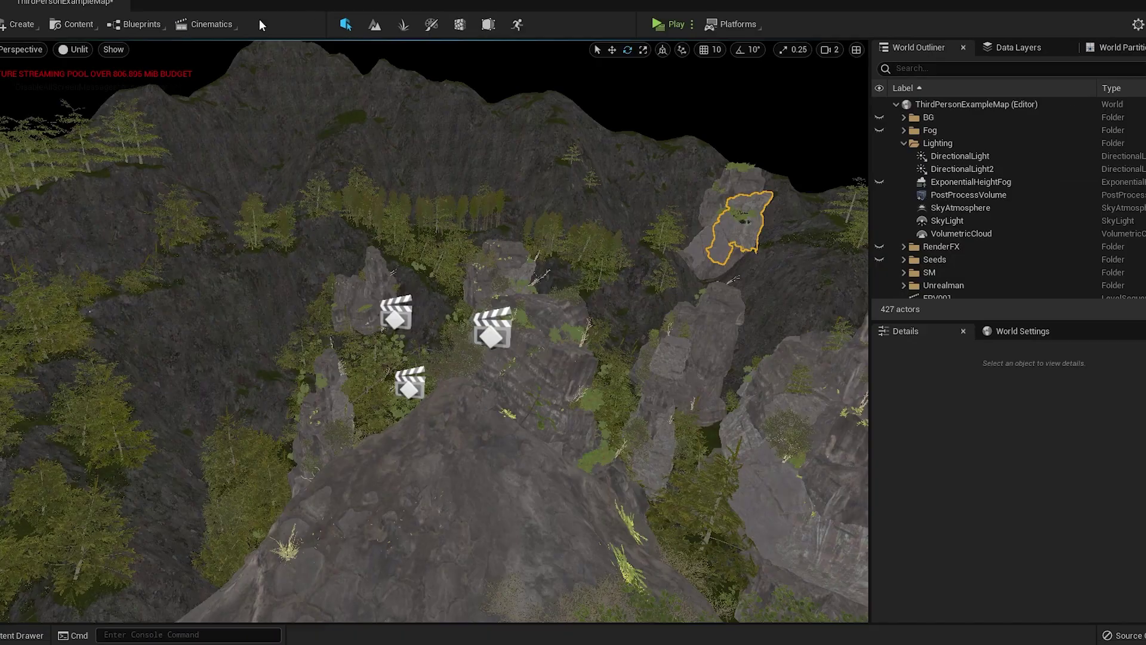
Open the FPV002 level sequence and add further Transform keys for the piloted Cine Camera Actor after frame 266.
left_click(209, 24)
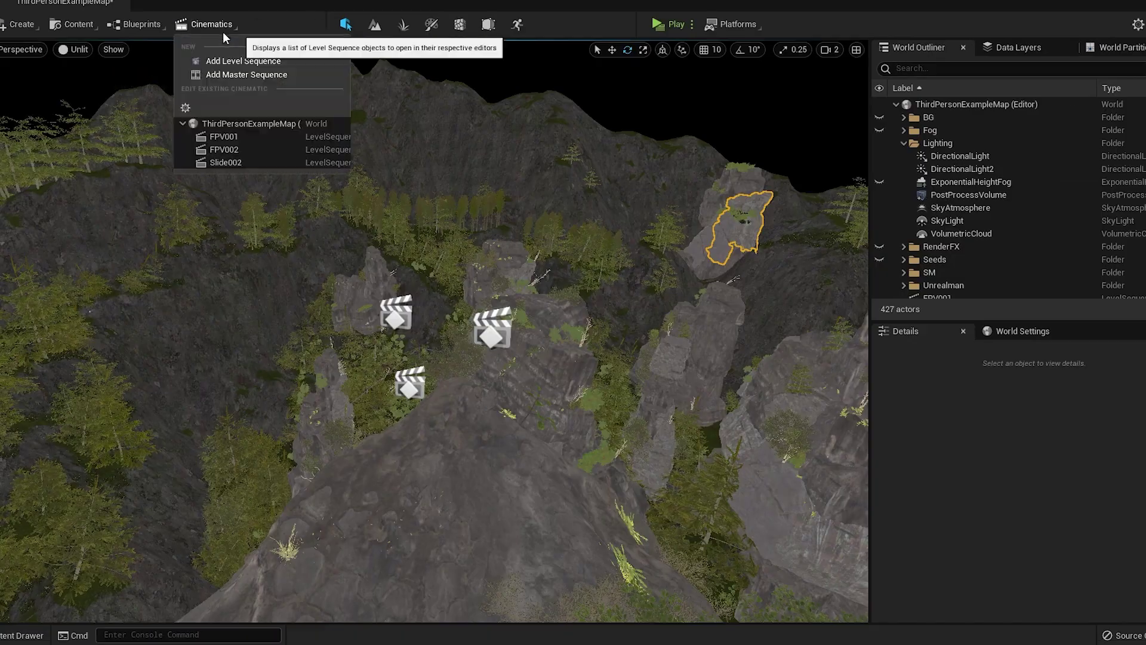
left_click(233, 149)
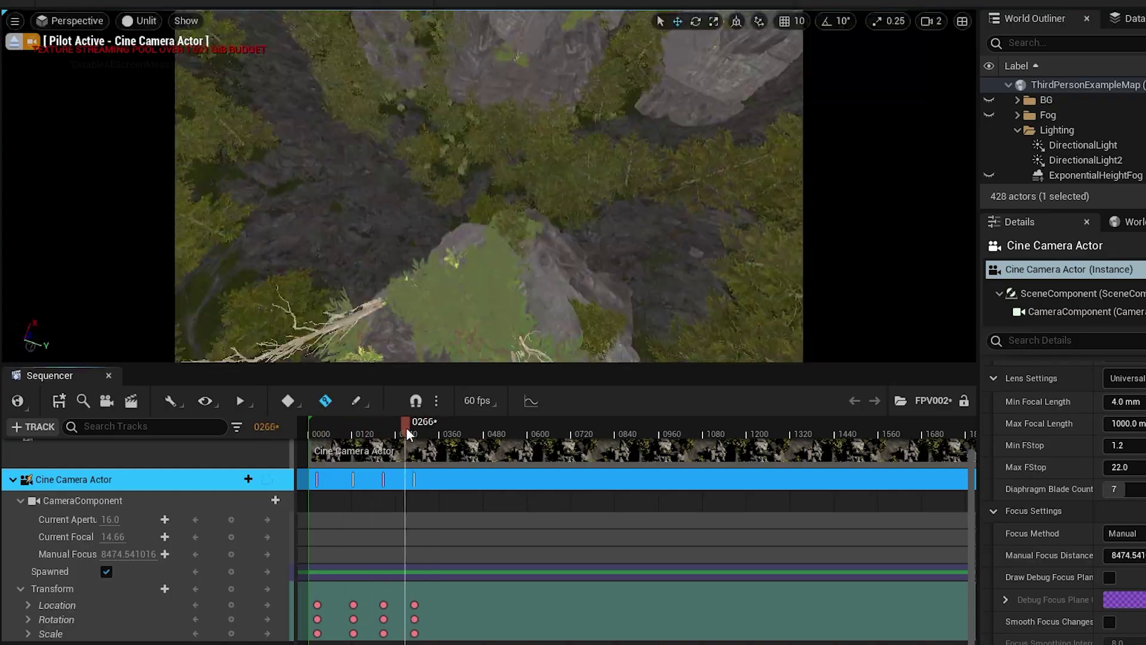
key("s")
left_click(446, 600)
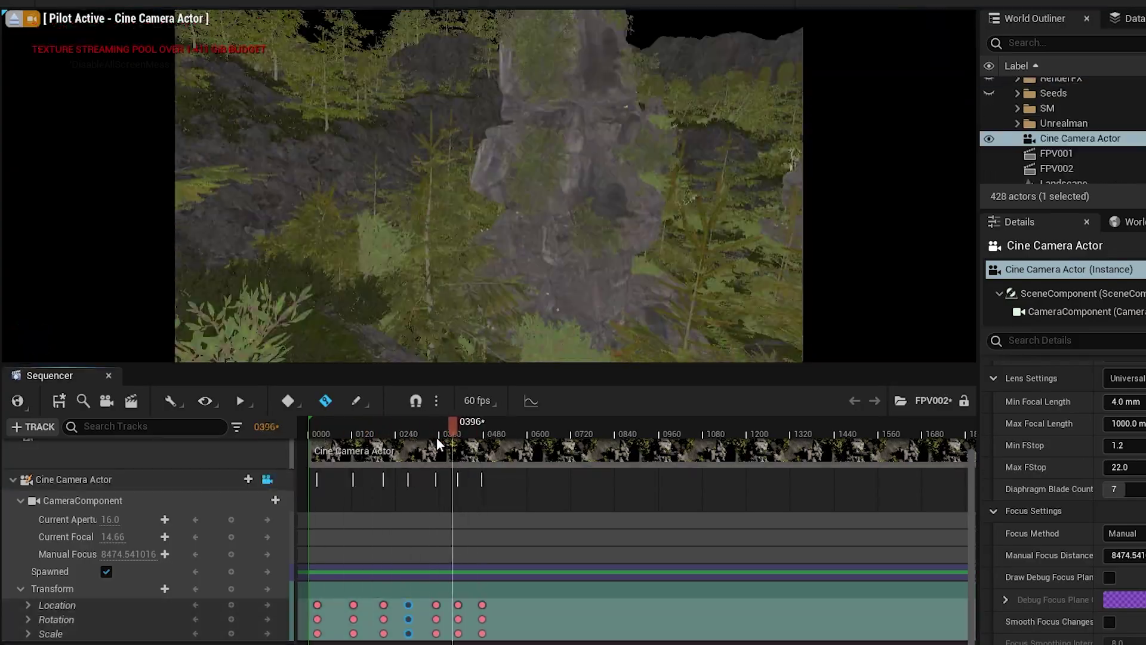
key("s")
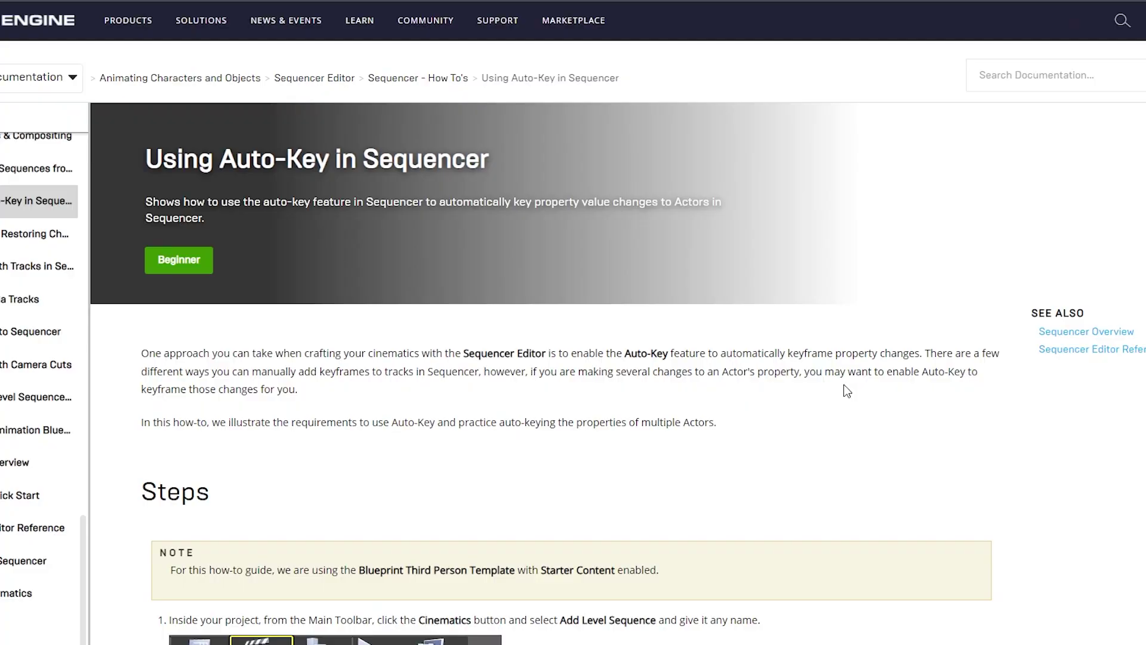
Read the Unreal Engine documentation steps on using Auto-Key in Sequencer.
scroll(804, 378, "down", 15)
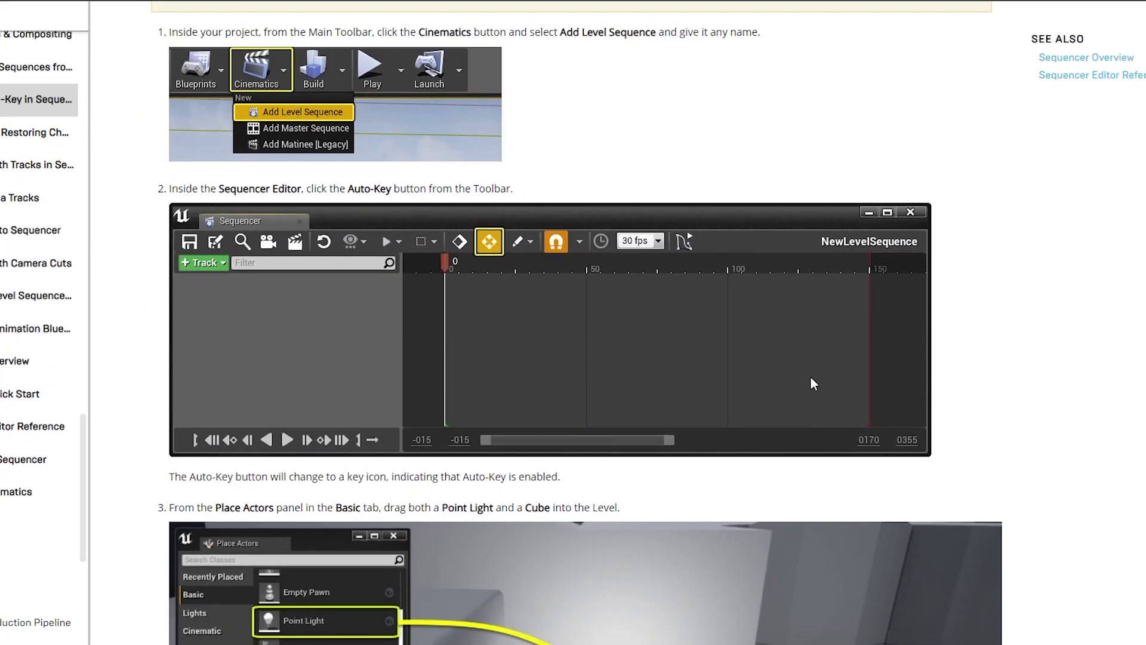
scroll(812, 379, "down", 10)
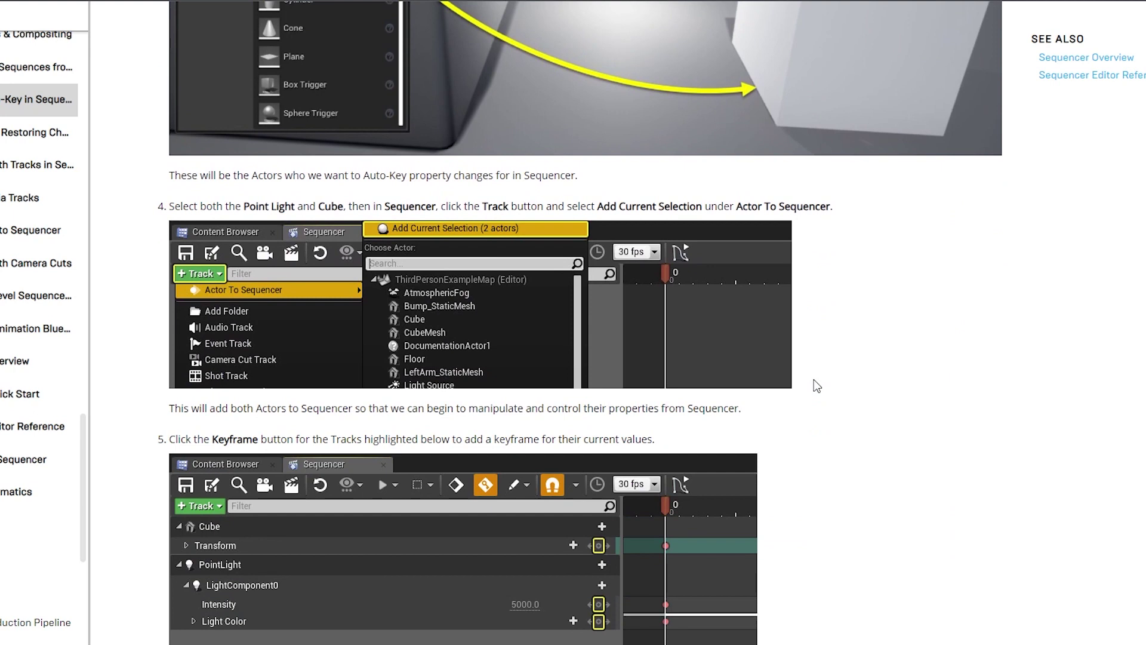
scroll(817, 385, "down", 2)
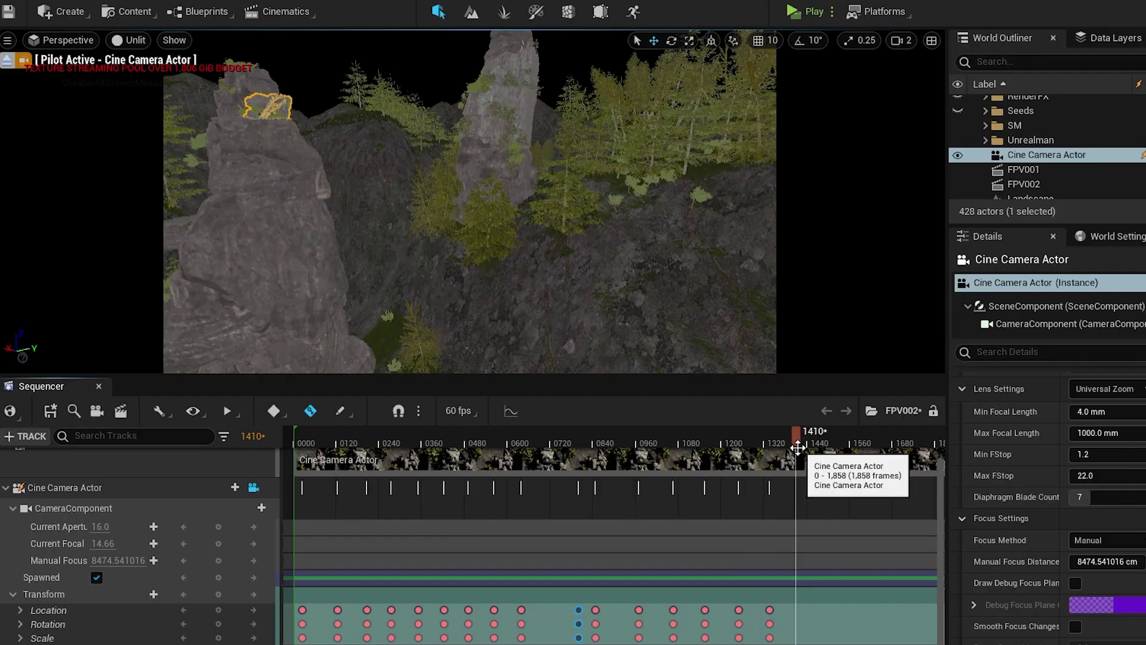
Place the FPV002 playhead at about frame 1410 and move the piloted camera along its flight path.
left_click_drag(798, 447, 799, 448)
key("Up")
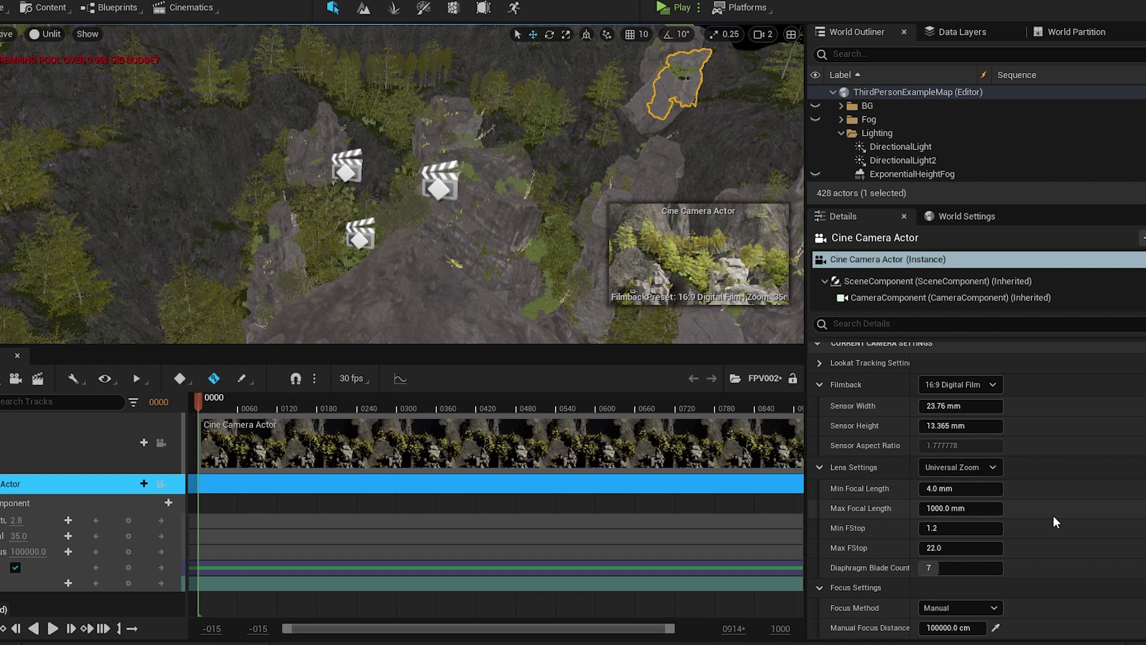
Check the lens data on the DJI FPV specs page and set the Cine Camera's Current Focal Length to 14.66.
scroll(1053, 515, "down", 4)
scroll(1052, 515, "down", 3)
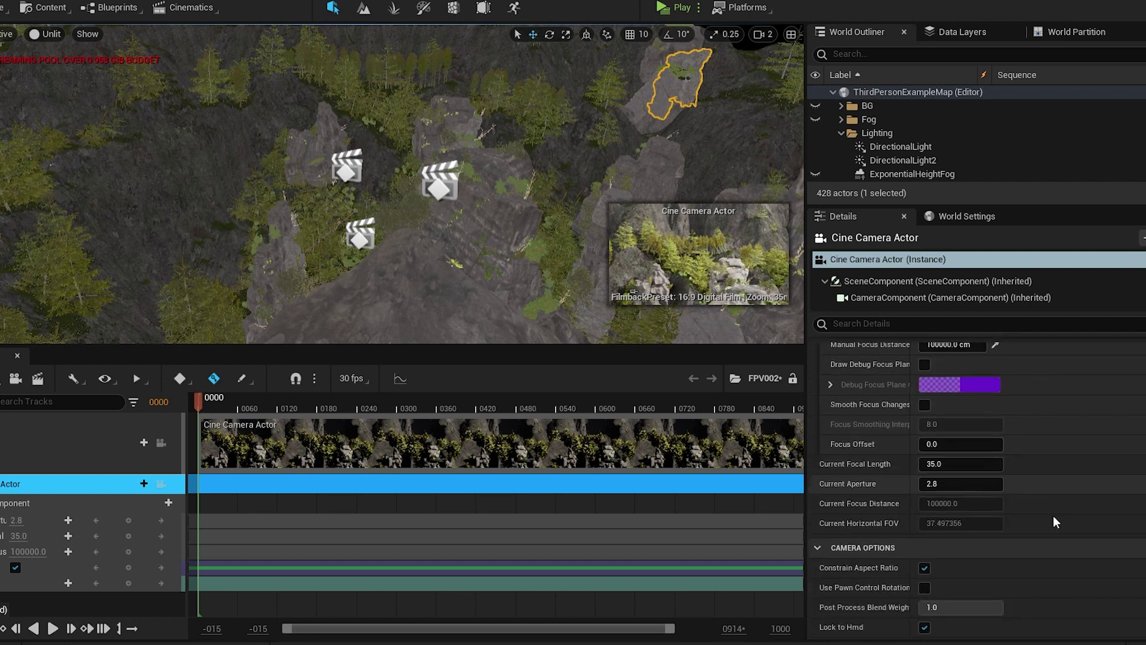
left_click(941, 464)
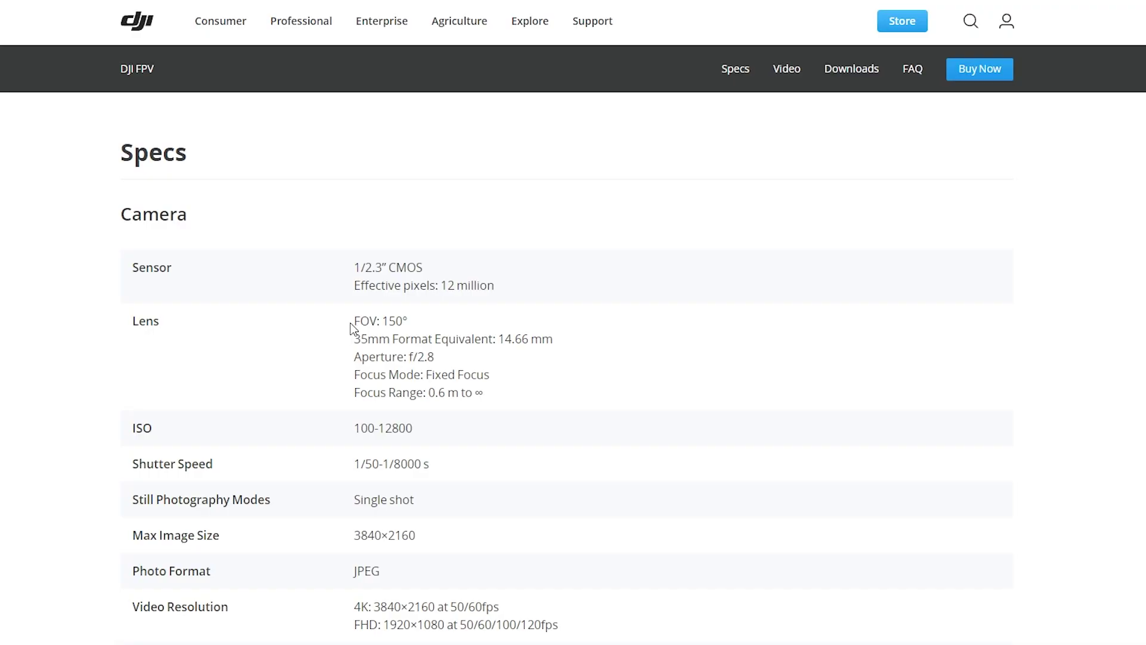
left_click(525, 392)
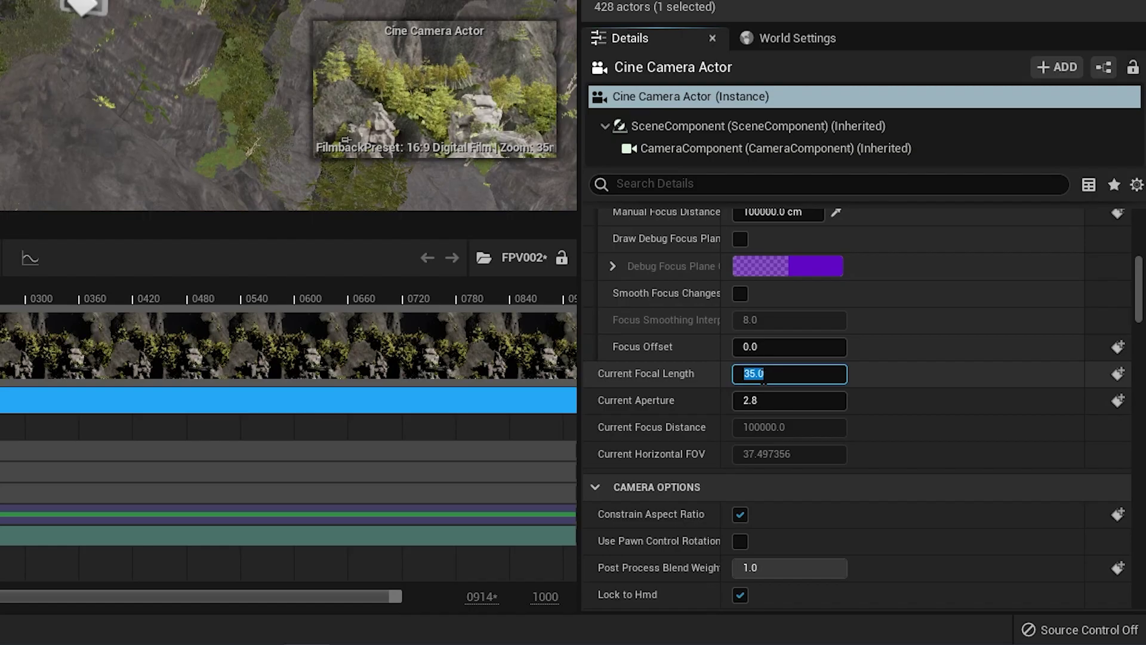
key("Return")
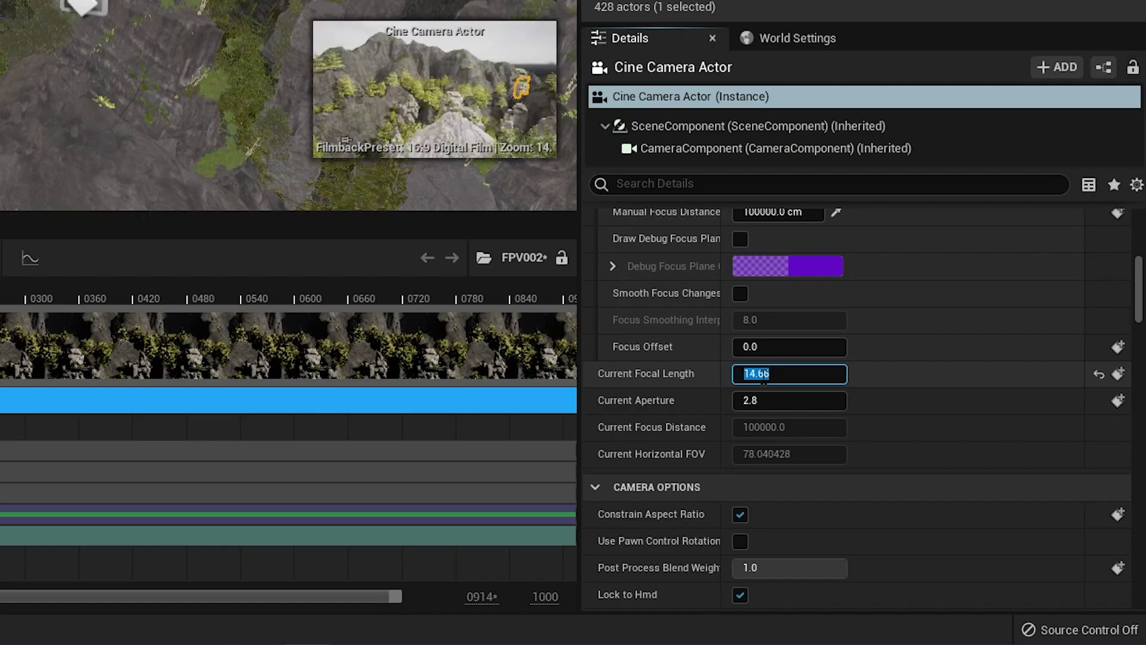
Set the Cine Camera's Filmback preset to 16:9 DSLR and its Current Aperture to 16.0.
scroll(944, 418, "up", 5)
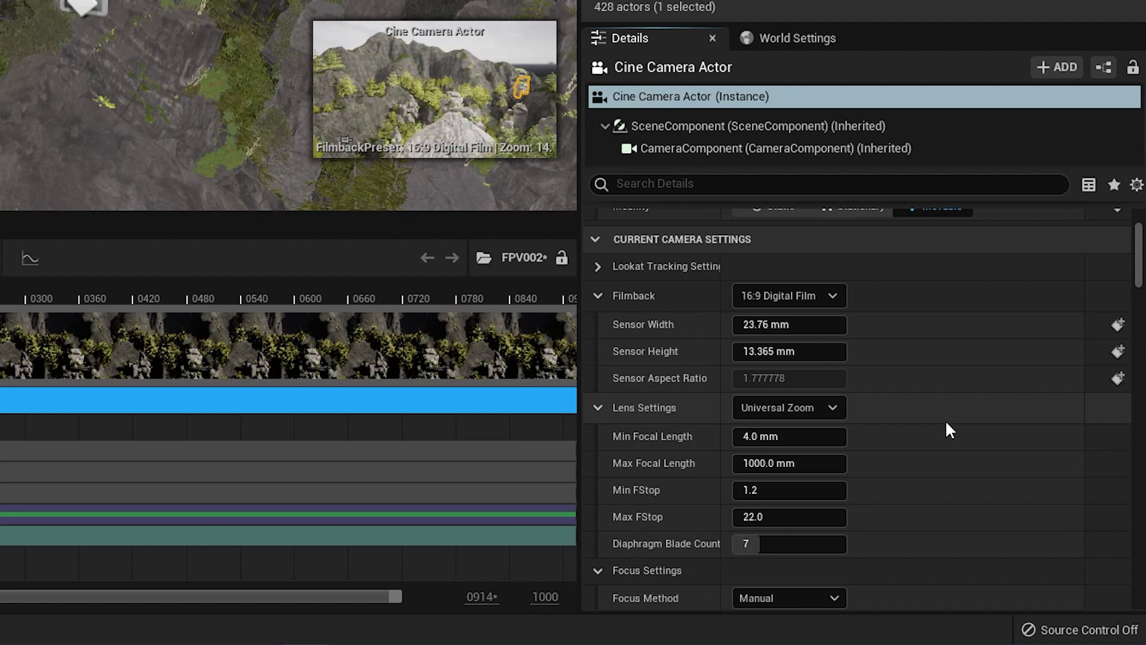
left_click(833, 296)
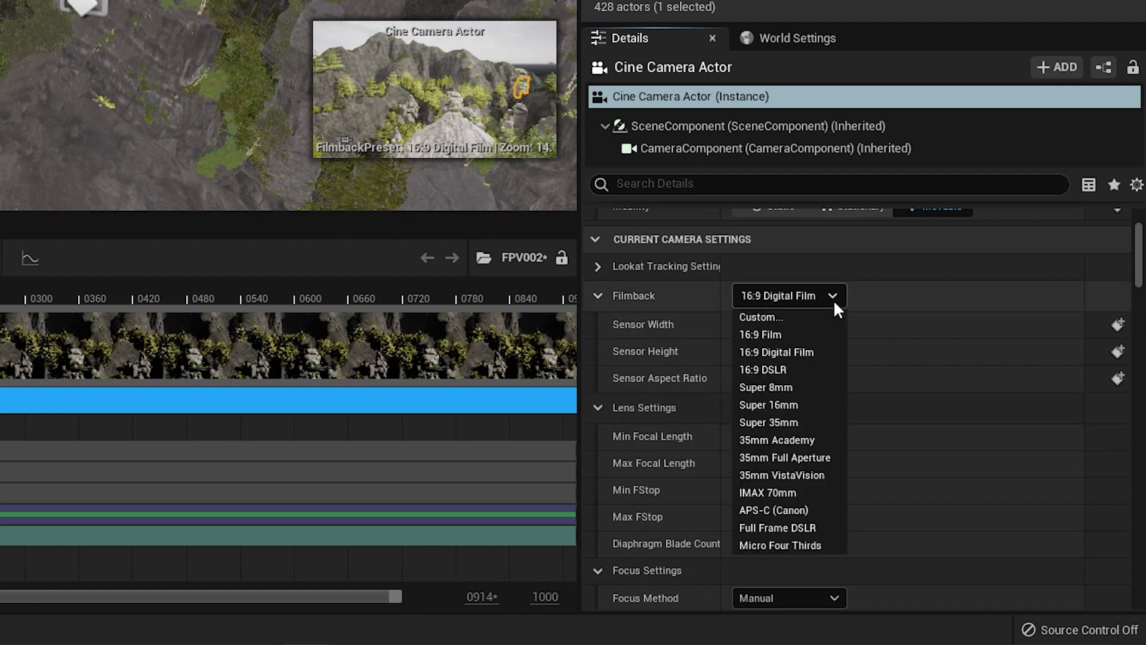
left_click(787, 368)
left_click(801, 294)
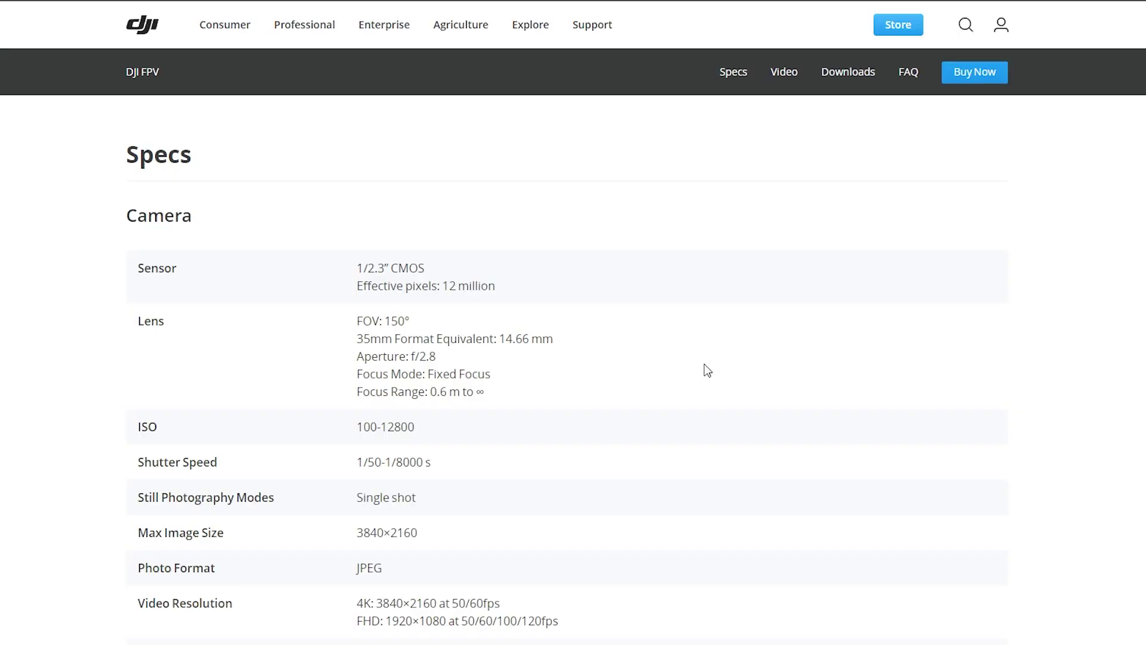
scroll(706, 369, "down", 3)
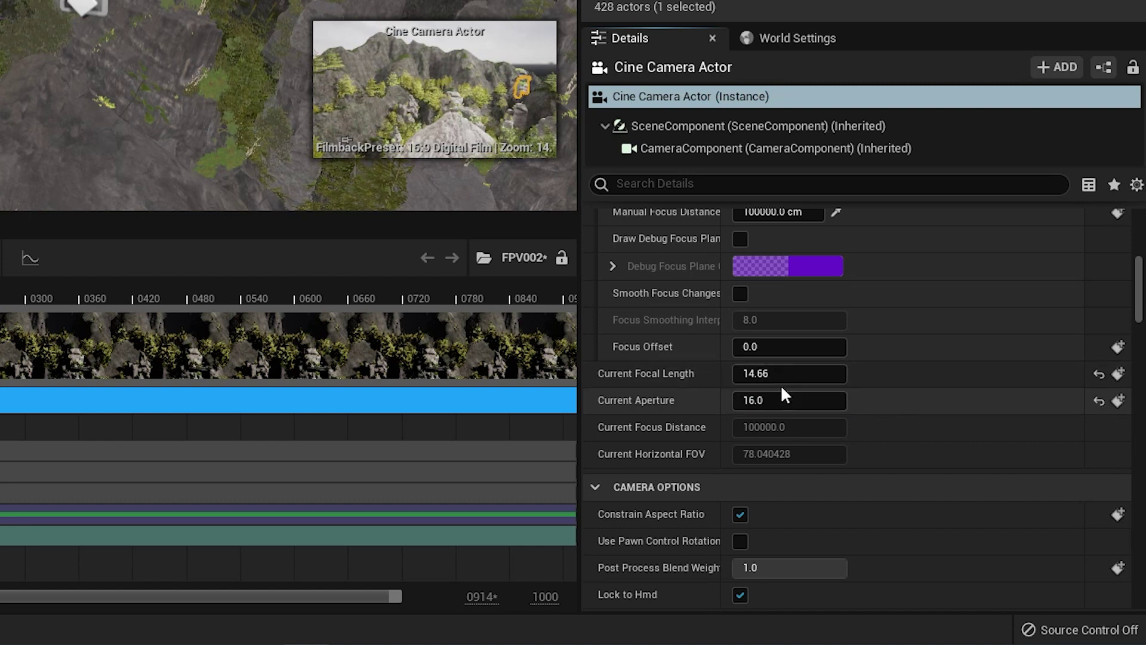
left_click(751, 400)
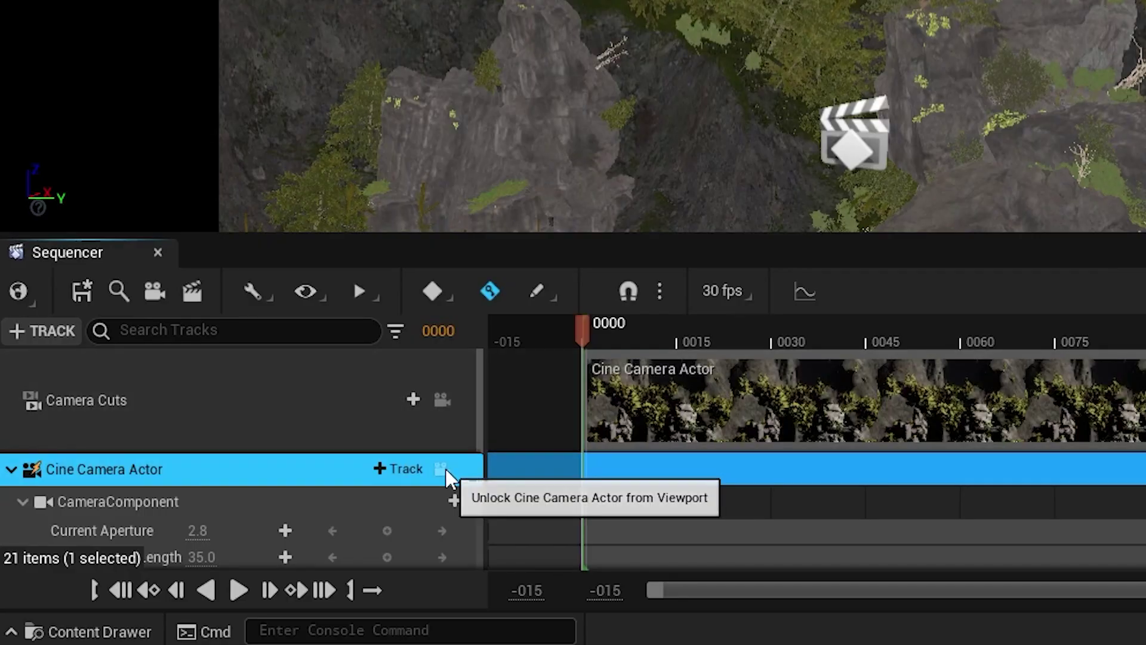
Unlock the Cine Camera Actor from the viewport and close the Sequencer.
left_click(445, 468)
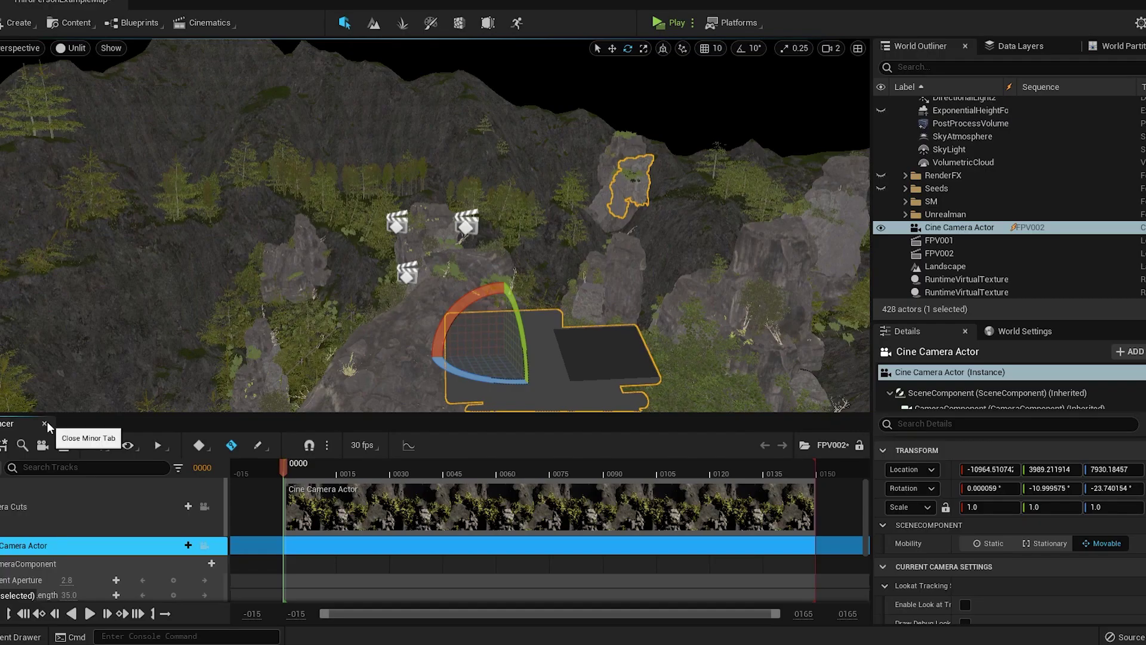
left_click(157, 252)
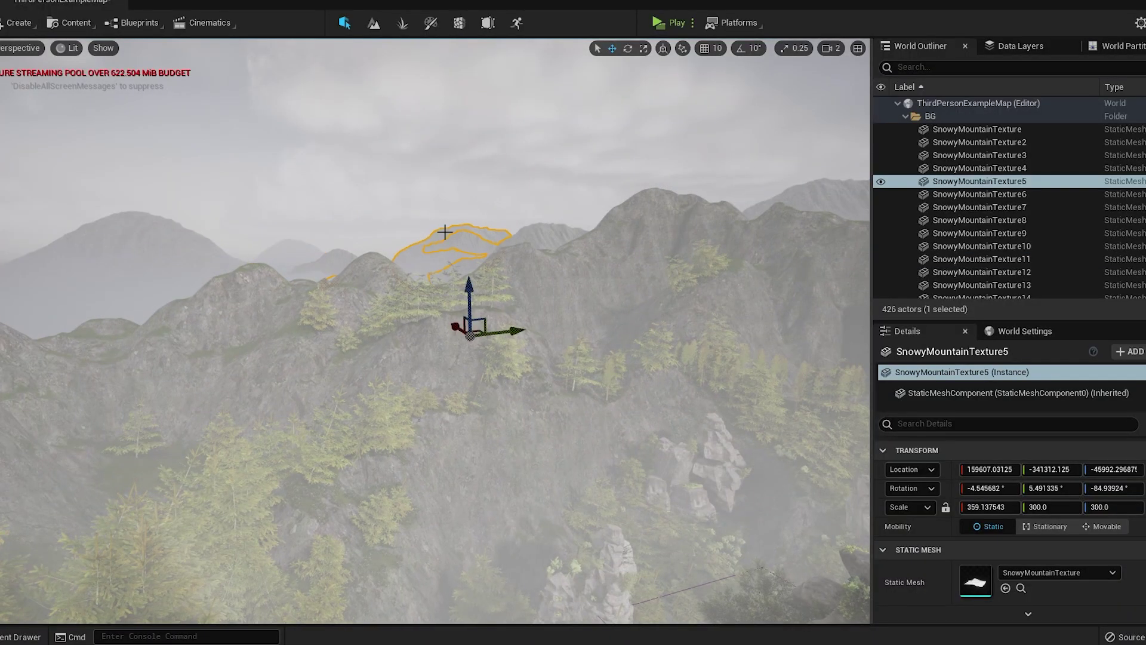
Examine the background mountains by selecting SnowyMountainTexture4, 24 and 6 and framing distant meshes in the viewport.
right_click_drag(445, 231, 596, 236)
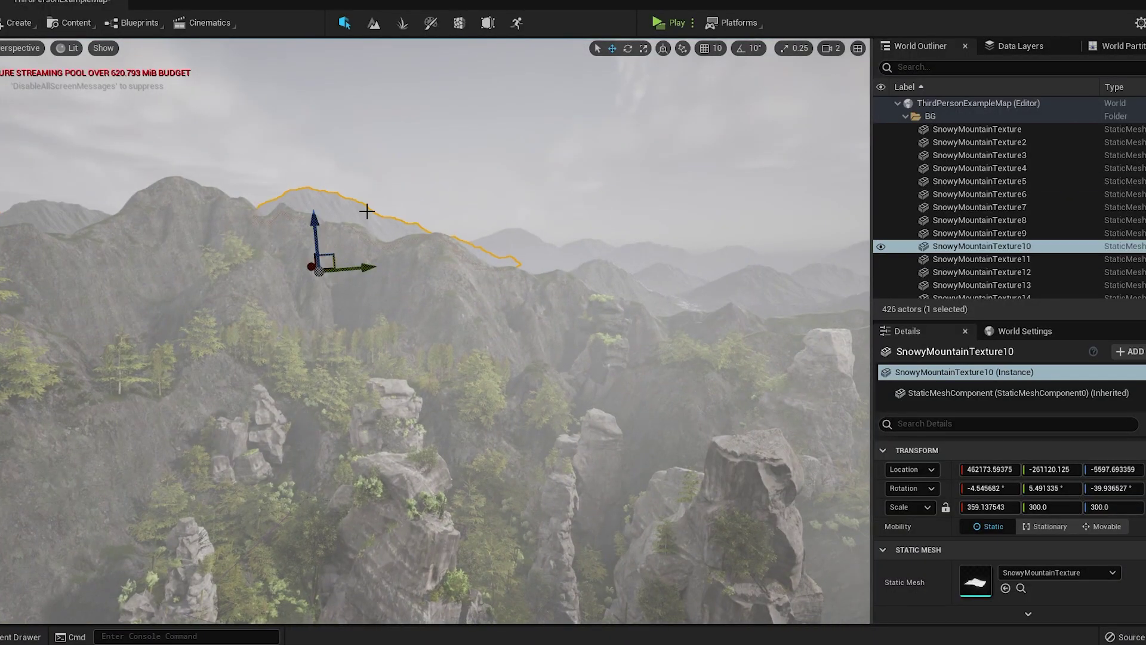
right_click_drag(367, 211, 542, 206)
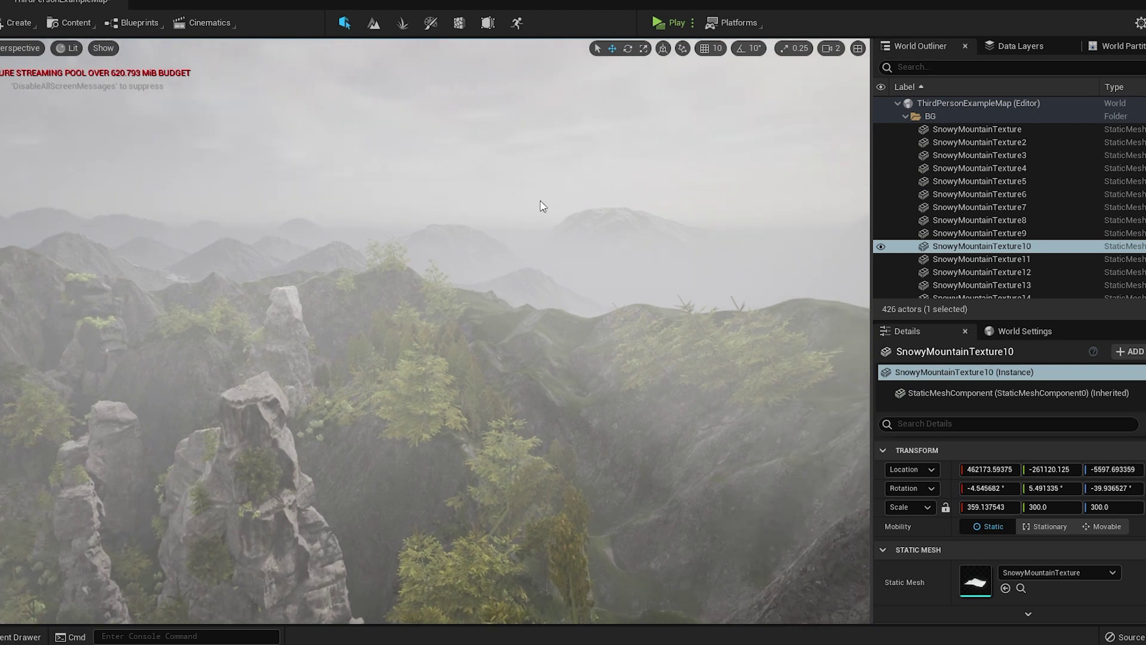
left_click(527, 276)
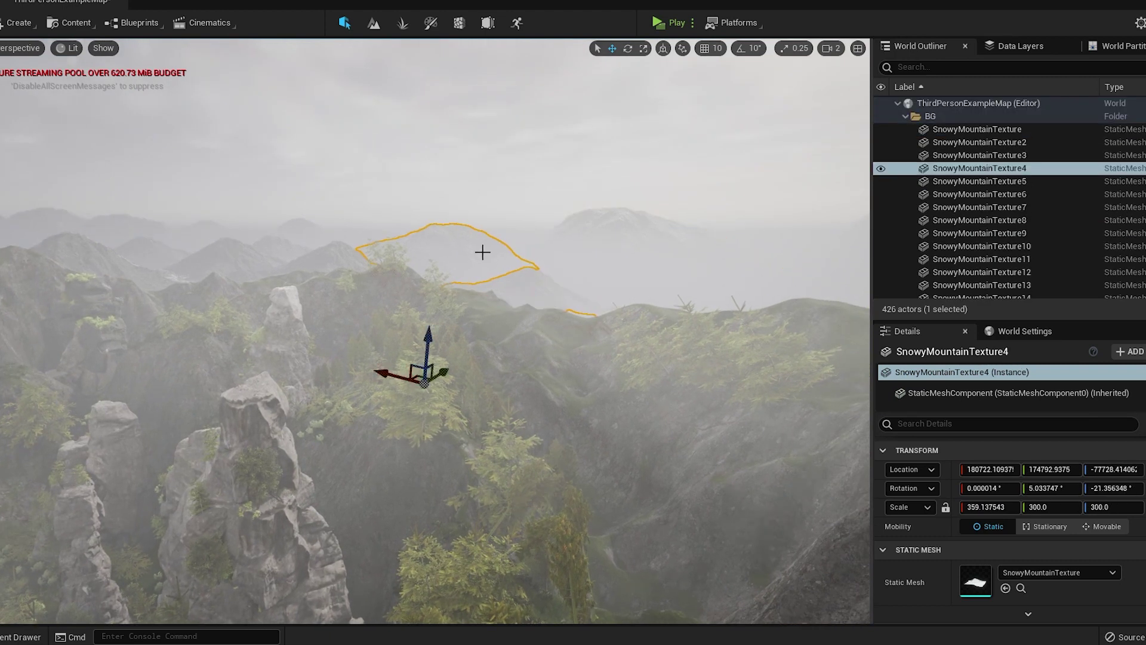
left_click(519, 290)
key("f")
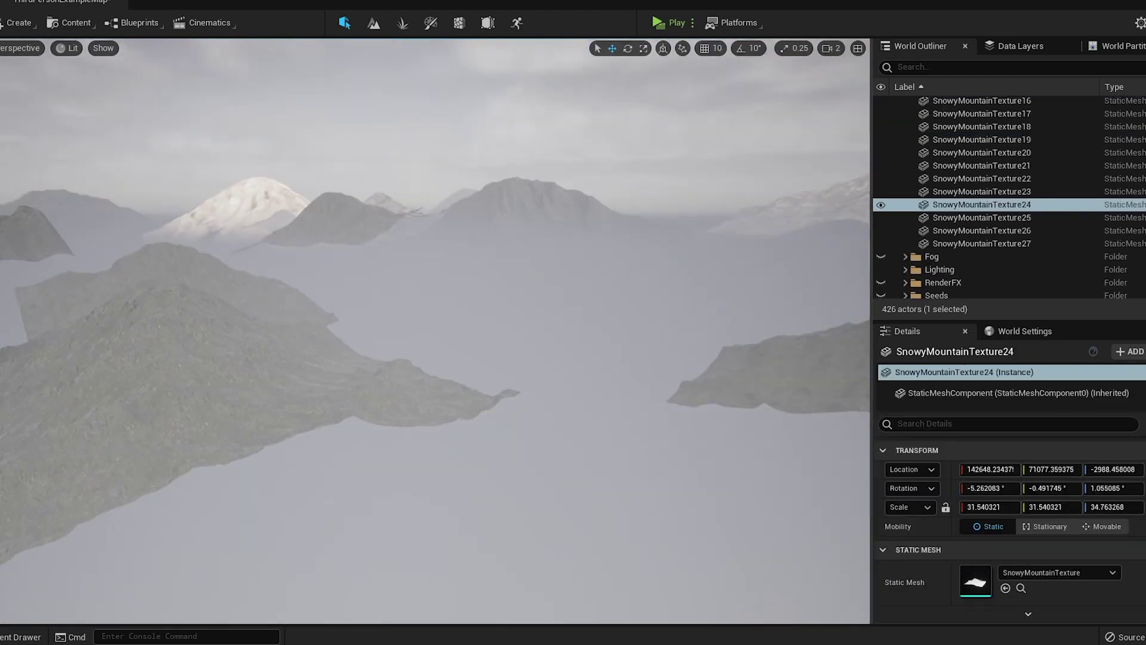
left_click(535, 199)
key("f")
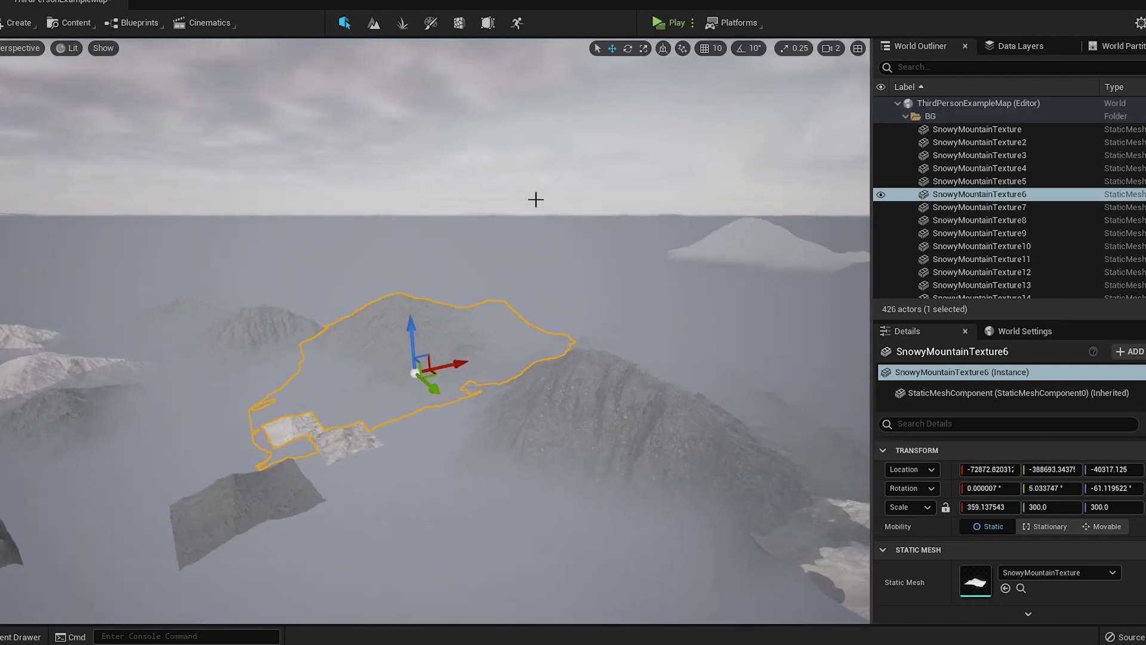
right_click_drag(517, 258, 561, 256)
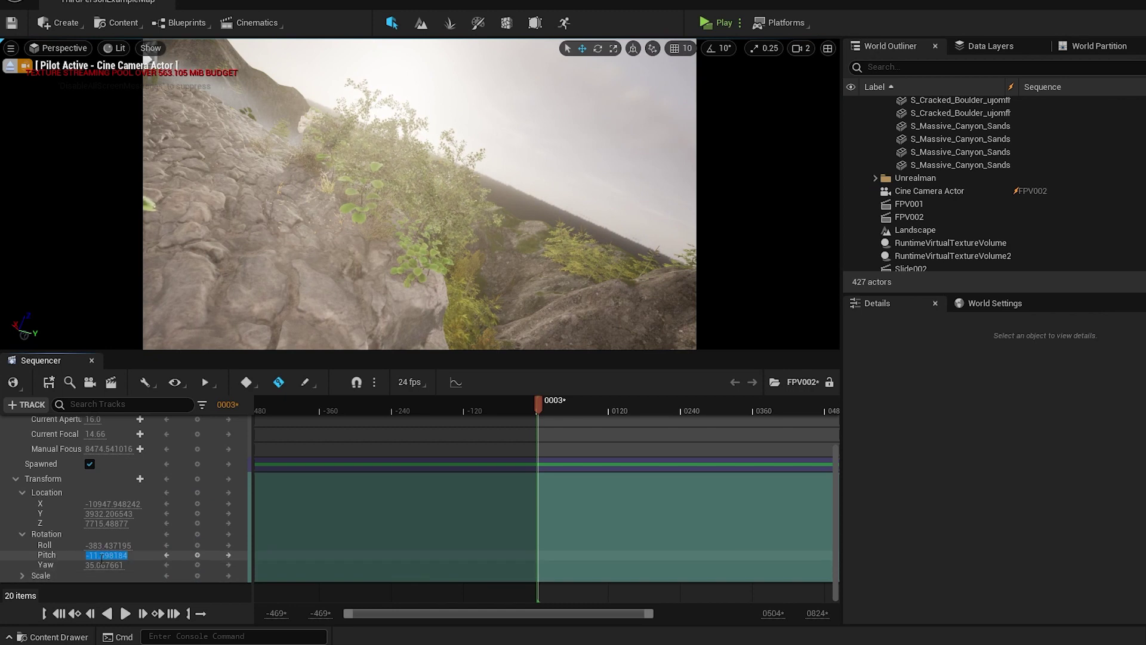
Set the Cine Camera's Pitch, Roll and Yaw rotation values to 0 in the FPV002 sequence.
type("0")
key("Tab")
left_click(95, 545)
type("0")
key("Tab")
left_click(98, 564)
type("0")
key("Return")
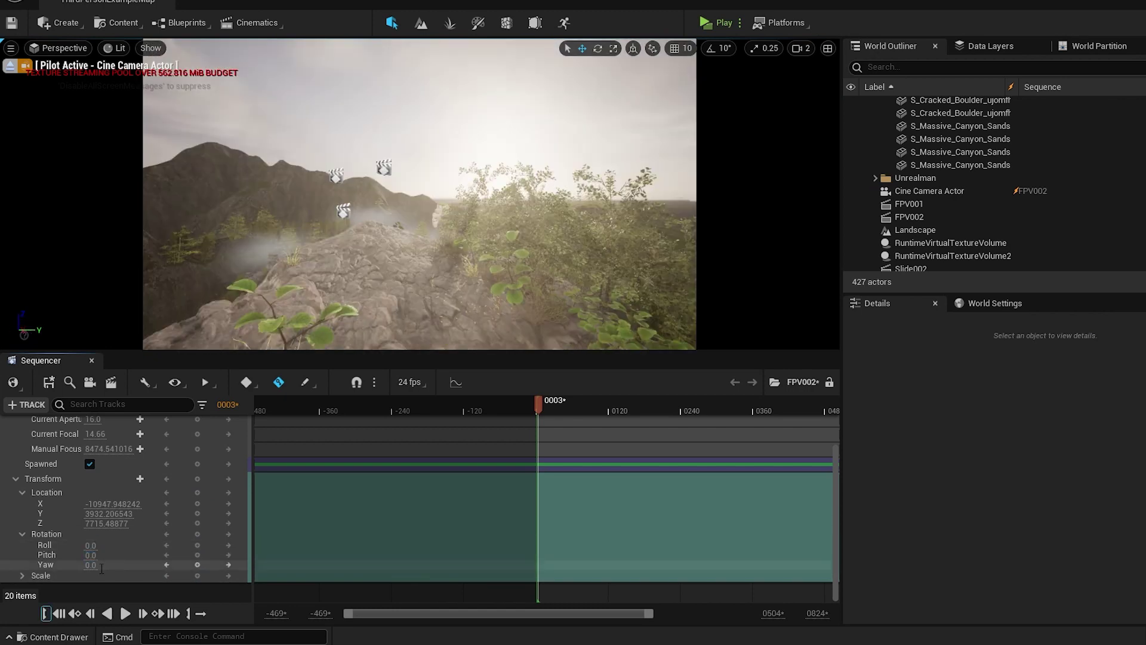
Reposition the piloted camera over the rocks and key its Transform at frames 3 and 85.
right_click_drag(572, 309, 572, 309)
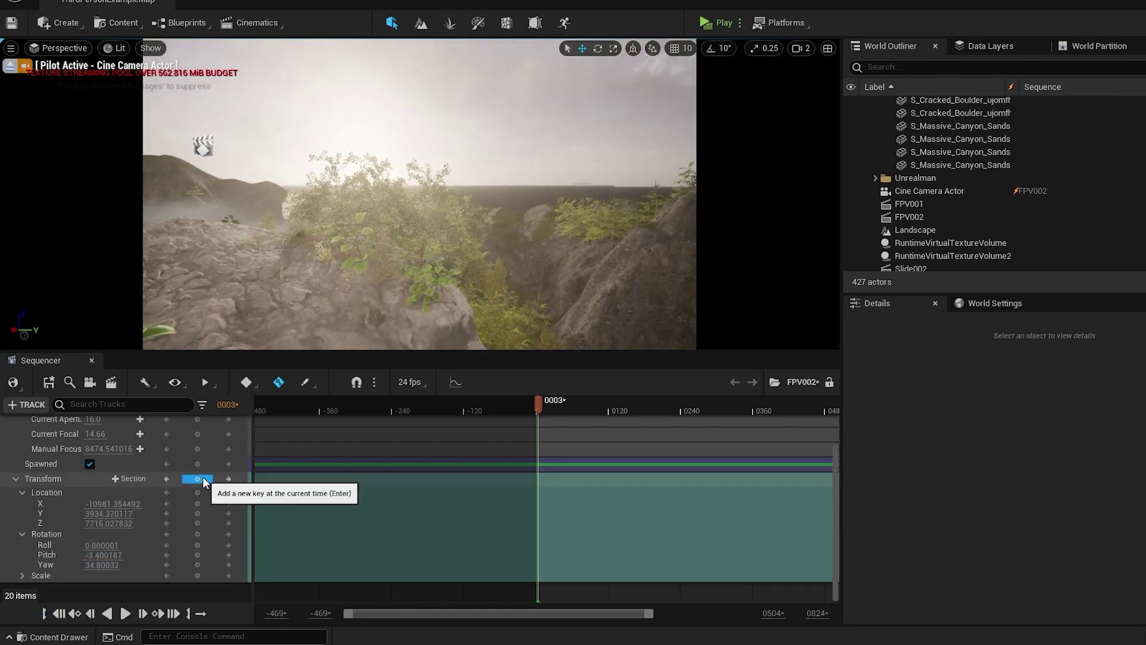
right_click_drag(551, 347, 551, 347)
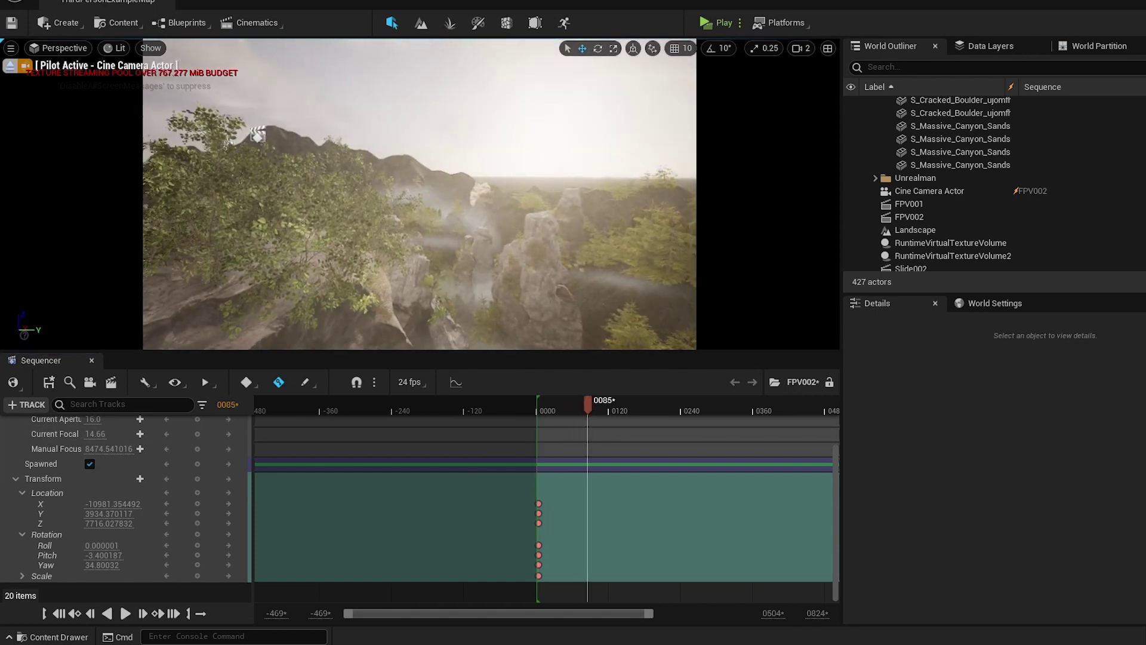
key("s")
mouse_move(576, 406)
left_mouse_down()
mouse_move(556, 407)
mouse_move(568, 404)
left_mouse_up()
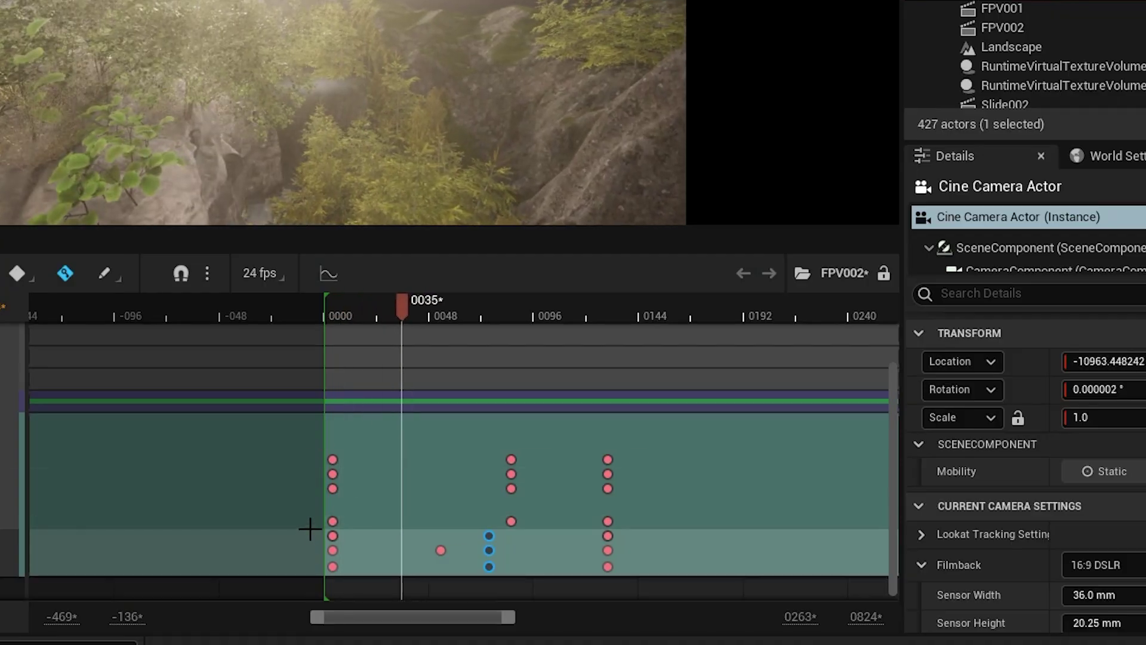
Select the opening Pitch, Yaw and Scale keys in FPV002, and key the camera's Pitch at frame 587 in FPV001.
left_click_drag(310, 528, 378, 589)
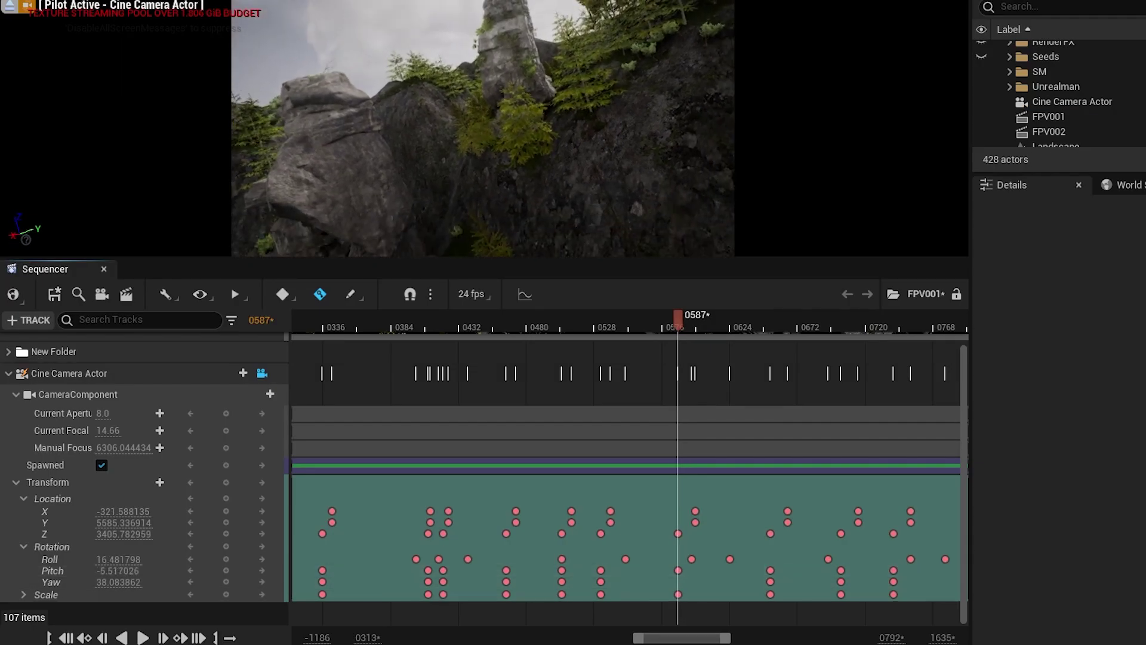
left_click(226, 570)
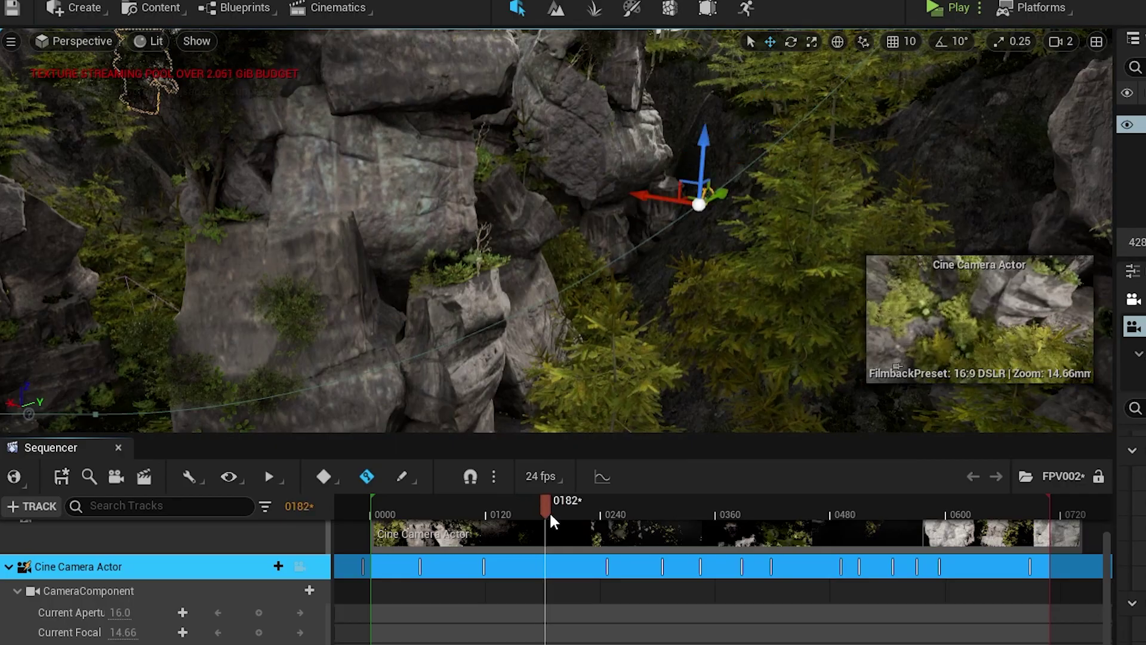
Examine the Cine Camera Actor's motion path in the viewport around frames 182 to 187 of FPV002.
right_click_drag(645, 234, 643, 258)
key("Escape")
left_click(78, 566)
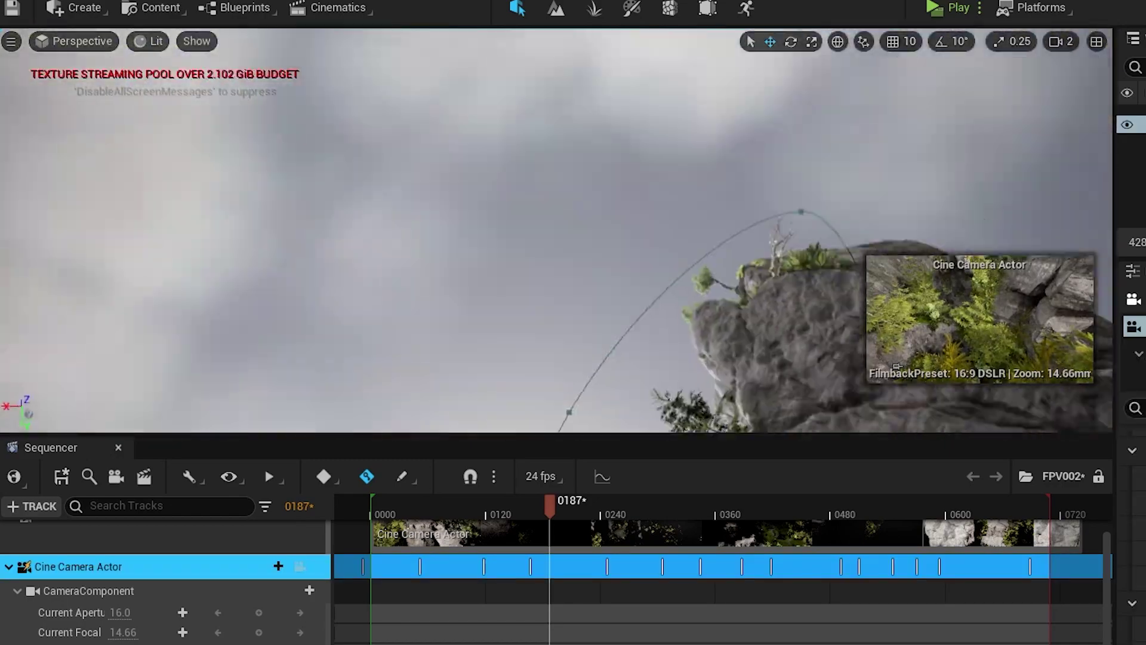
right_click_drag(642, 258, 642, 302)
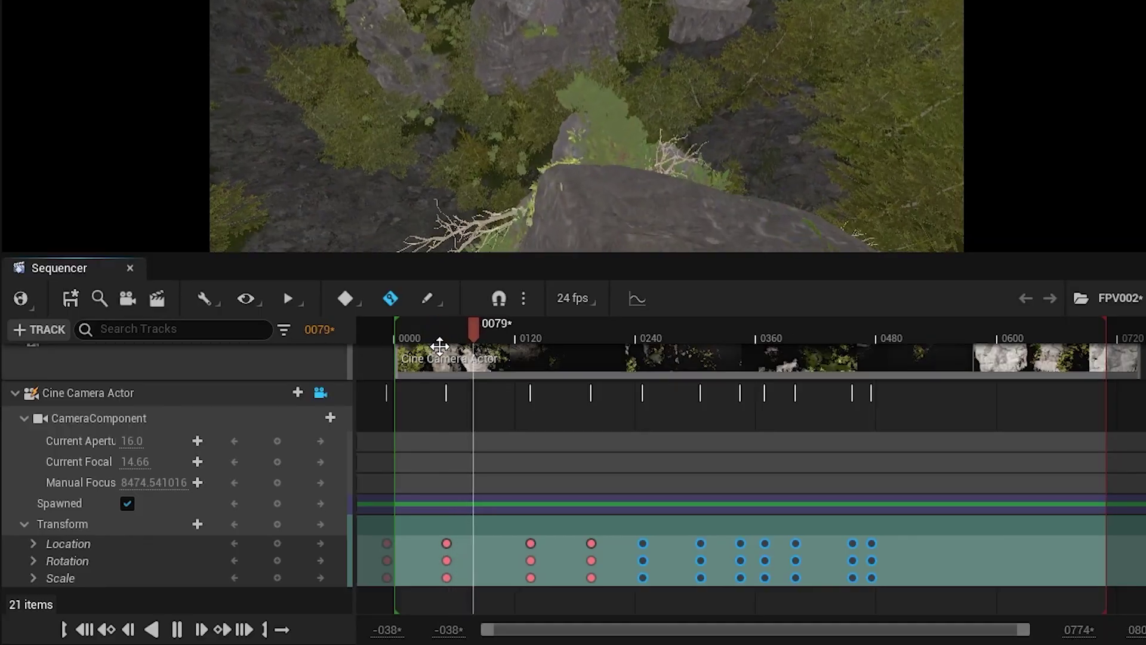
Preview the FPV002 flight and retime the camera's Transform keys between frames 120 and 240.
key("space")
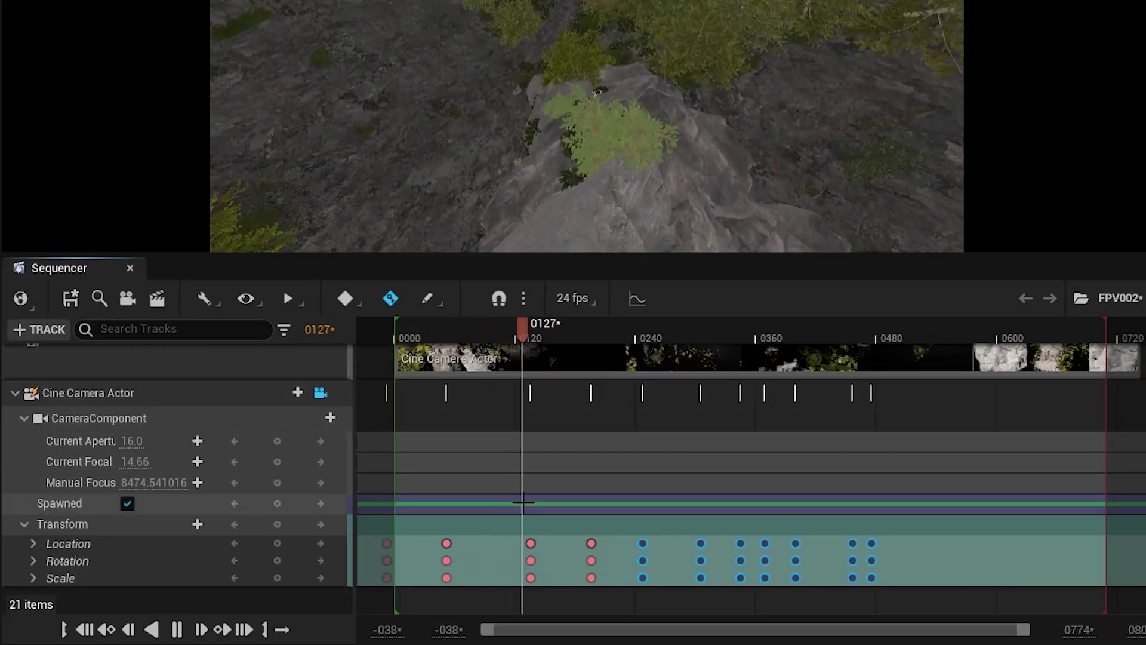
left_click_drag(526, 537, 578, 541)
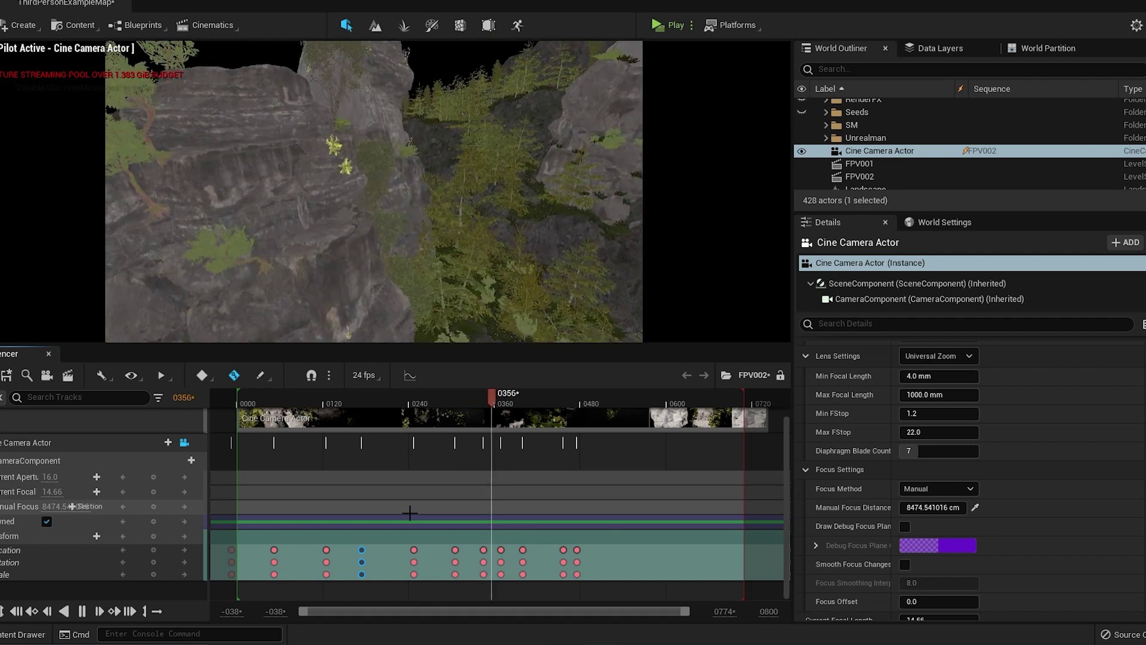
Shift the camera's last four Transform keys, from frame 369 onward, forward by about 19 frames and replay that stretch of FPV002.
key("space")
left_click_drag(495, 543, 582, 580)
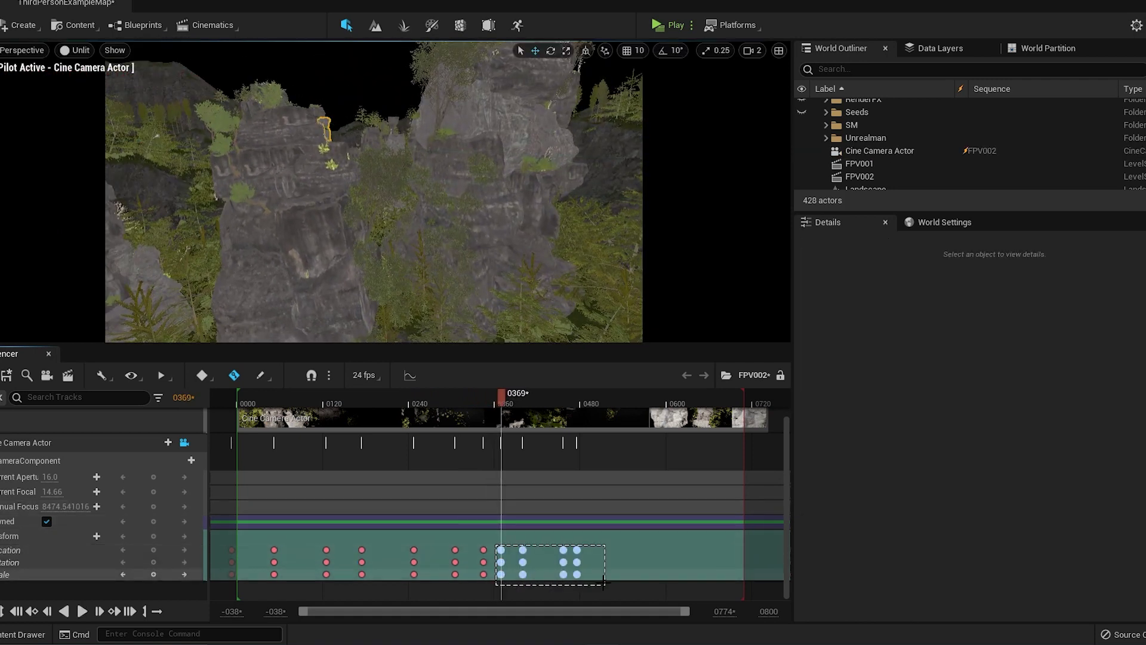
left_click_drag(522, 549, 535, 548)
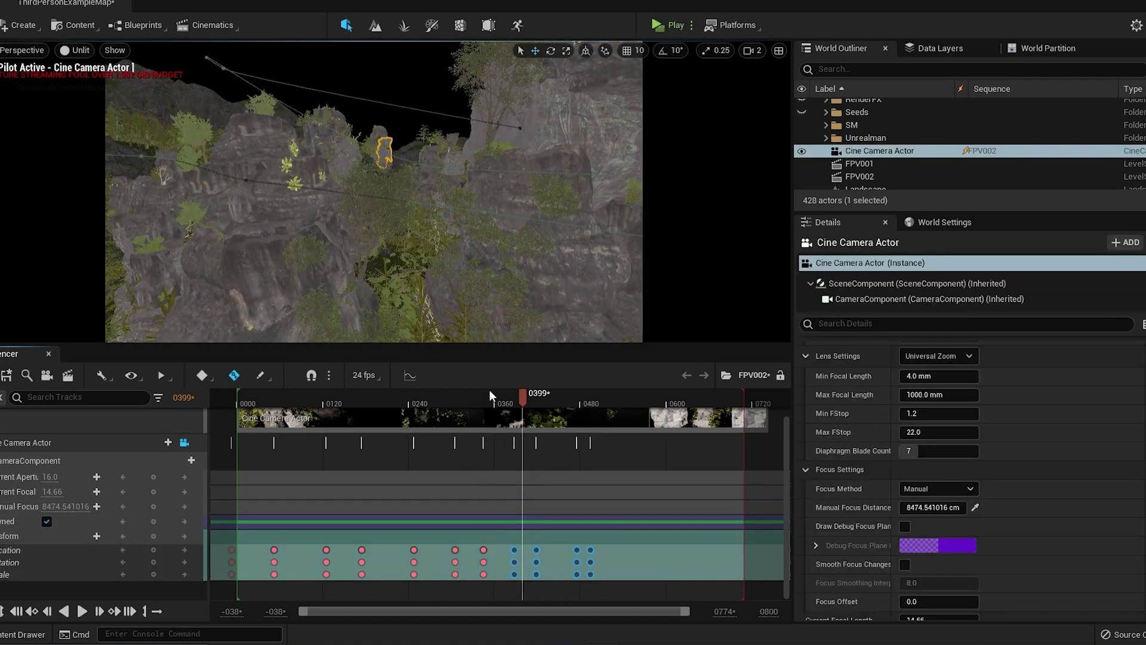
left_click(456, 400)
key("space")
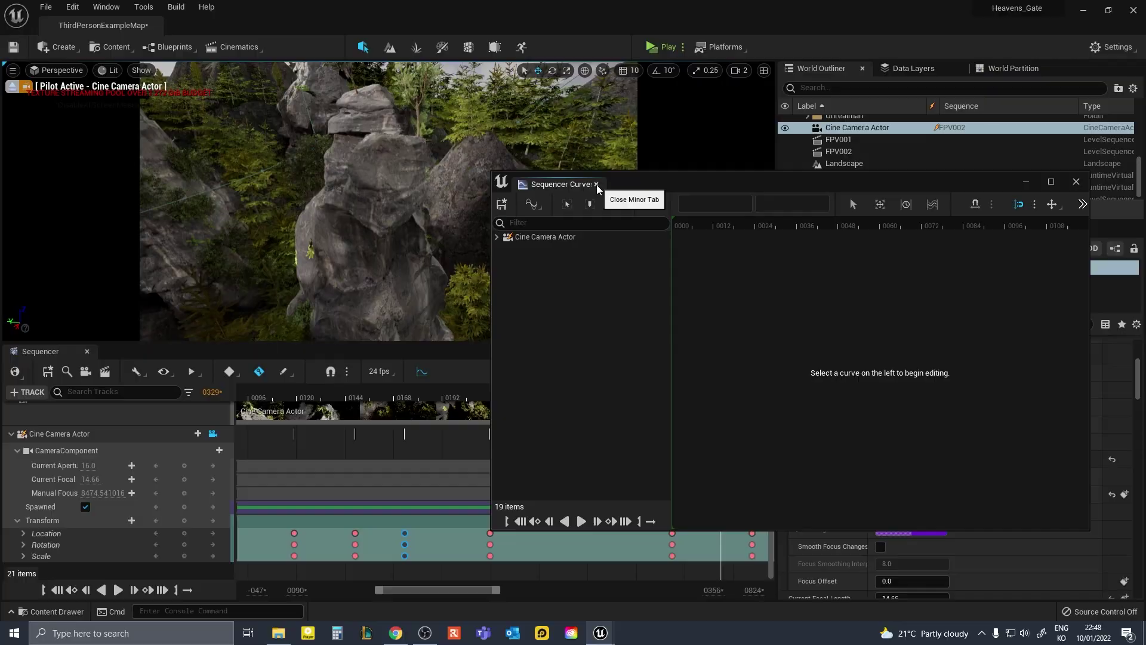
Show the Cine Camera Actor's curves in the curve editor and select its Location key at frame 172.
left_click(543, 237)
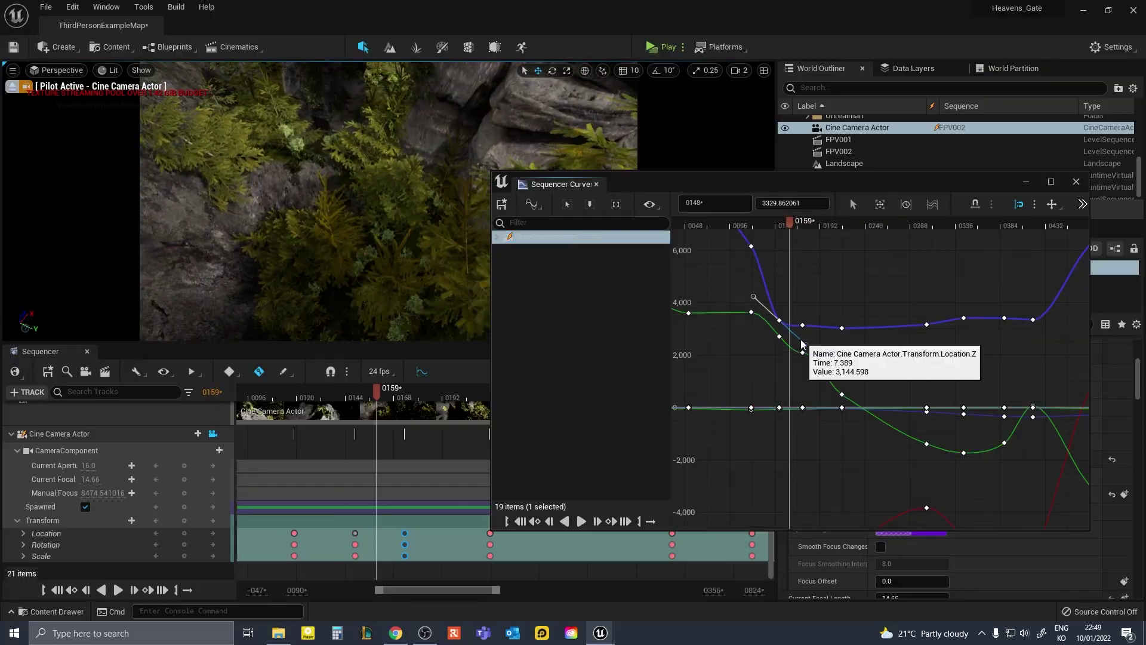
left_click(802, 351)
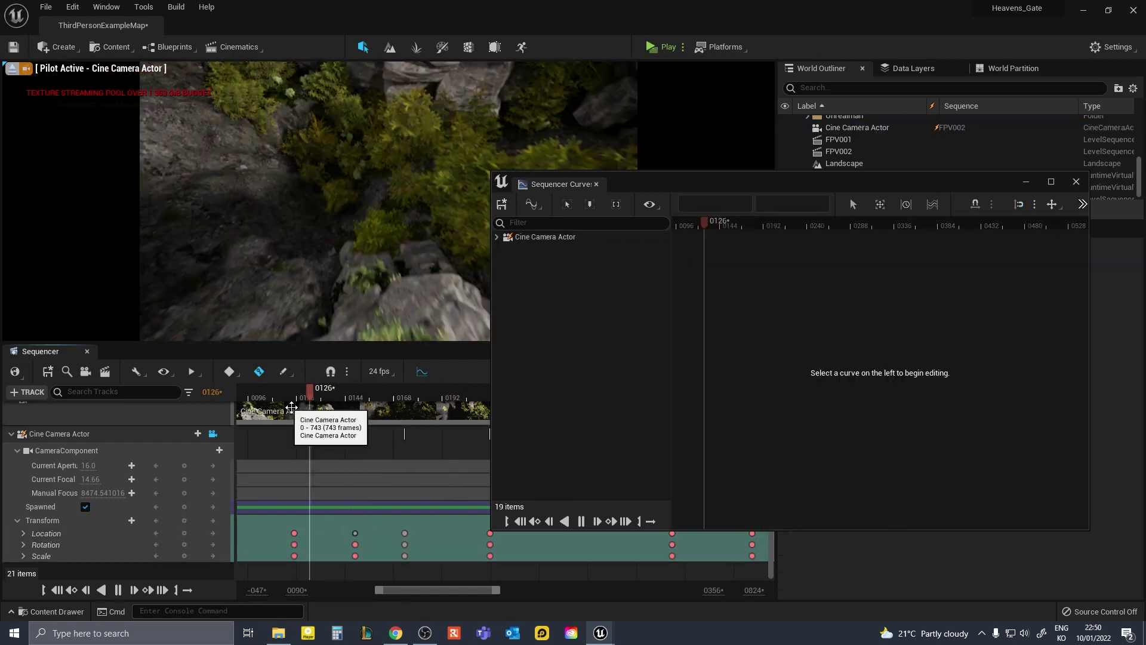
left_click(404, 433)
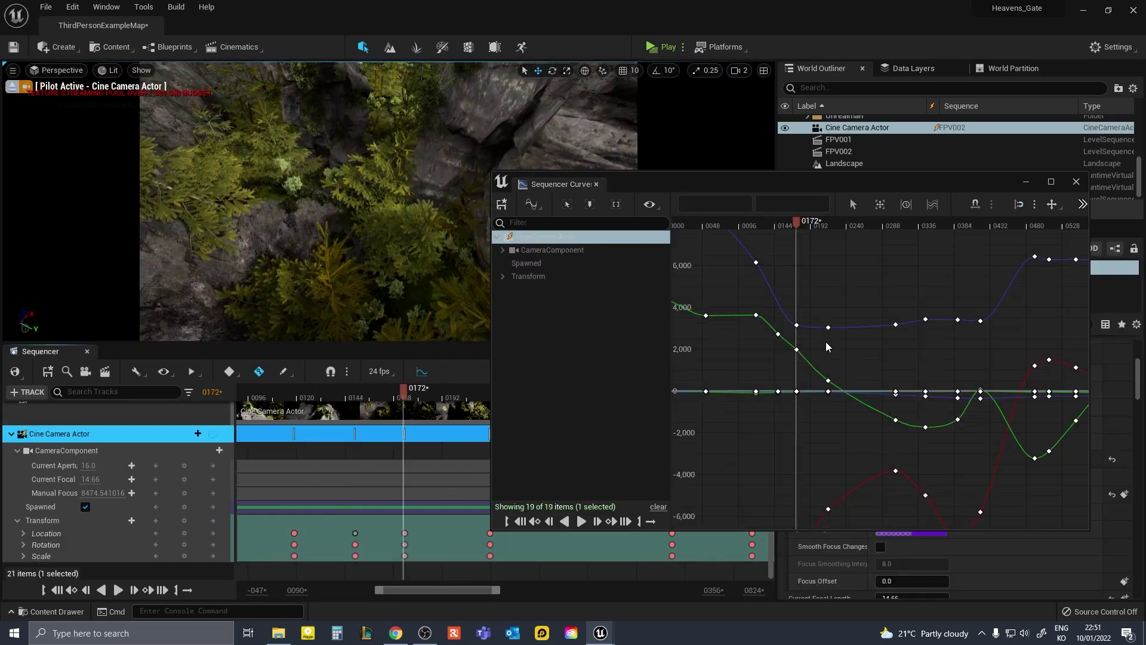
left_click(734, 471)
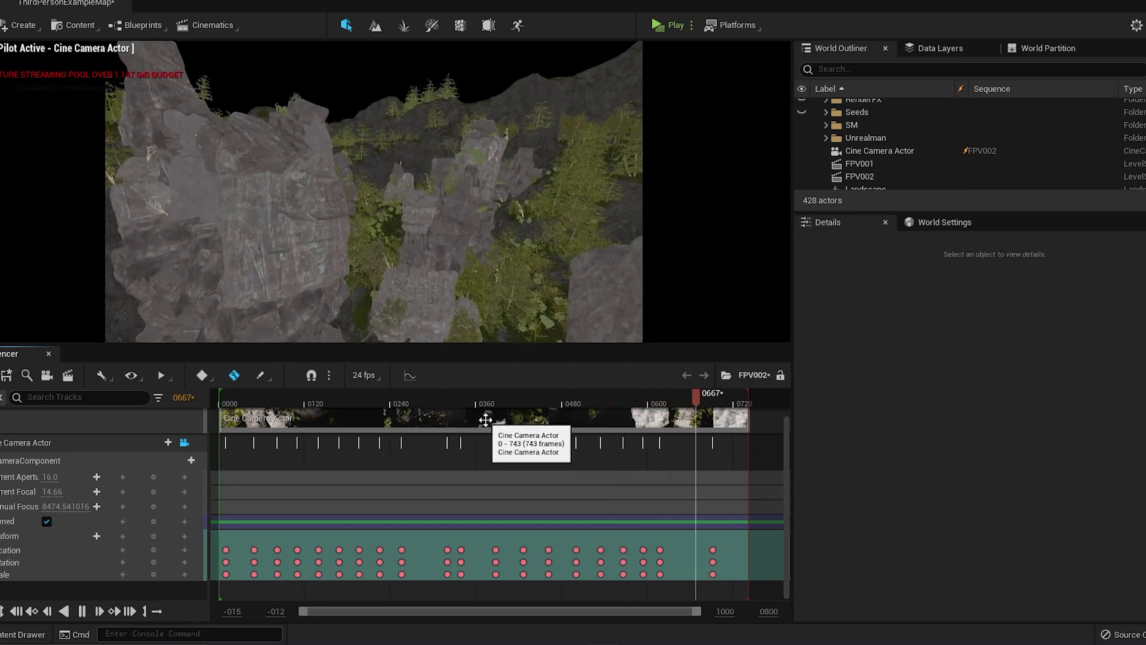
Review the FPV002 flight from its start, checking the Location and Rotation keys around frame 84 and scrubbing the opening frames.
key("space")
left_click(223, 405)
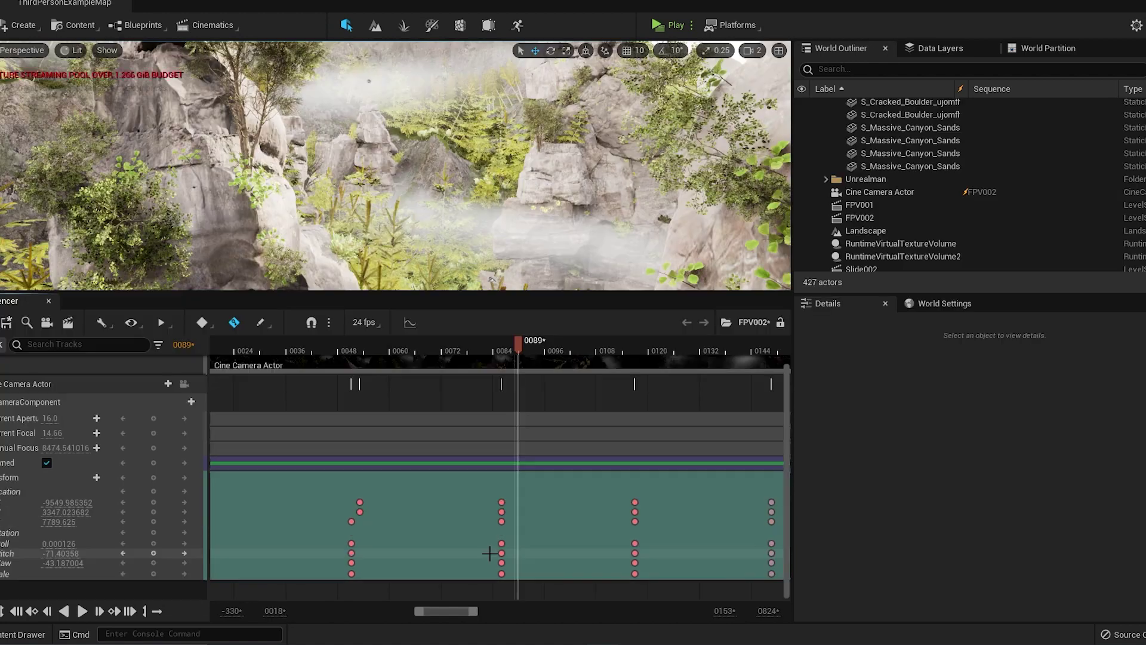
left_click_drag(489, 552, 486, 521)
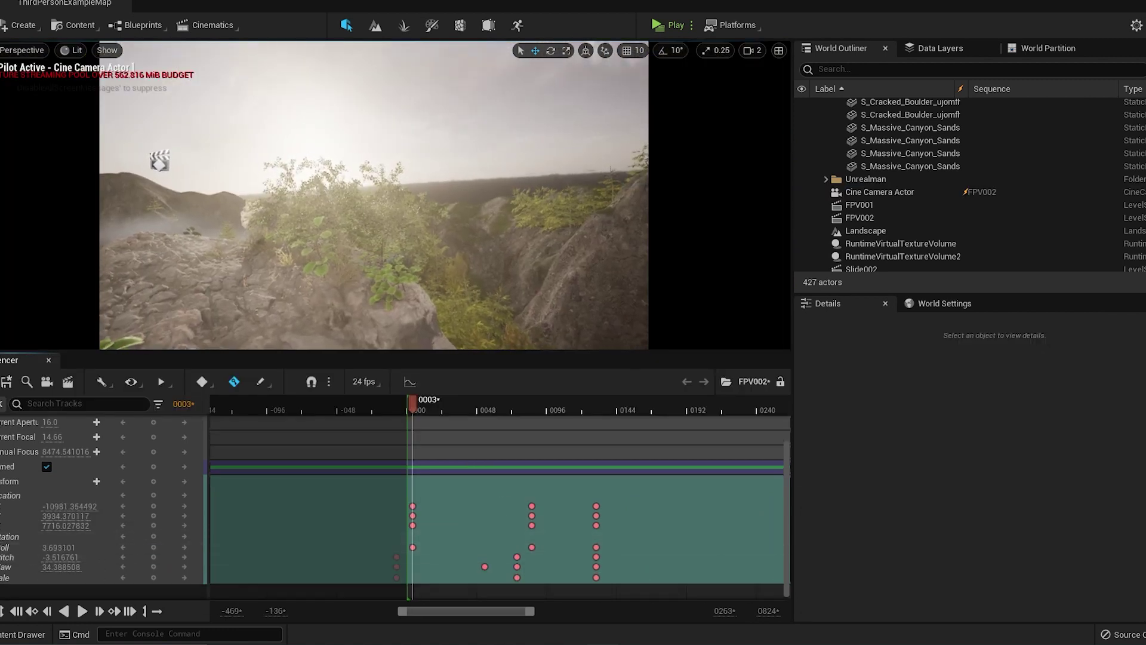
left_click_drag(412, 403, 481, 411)
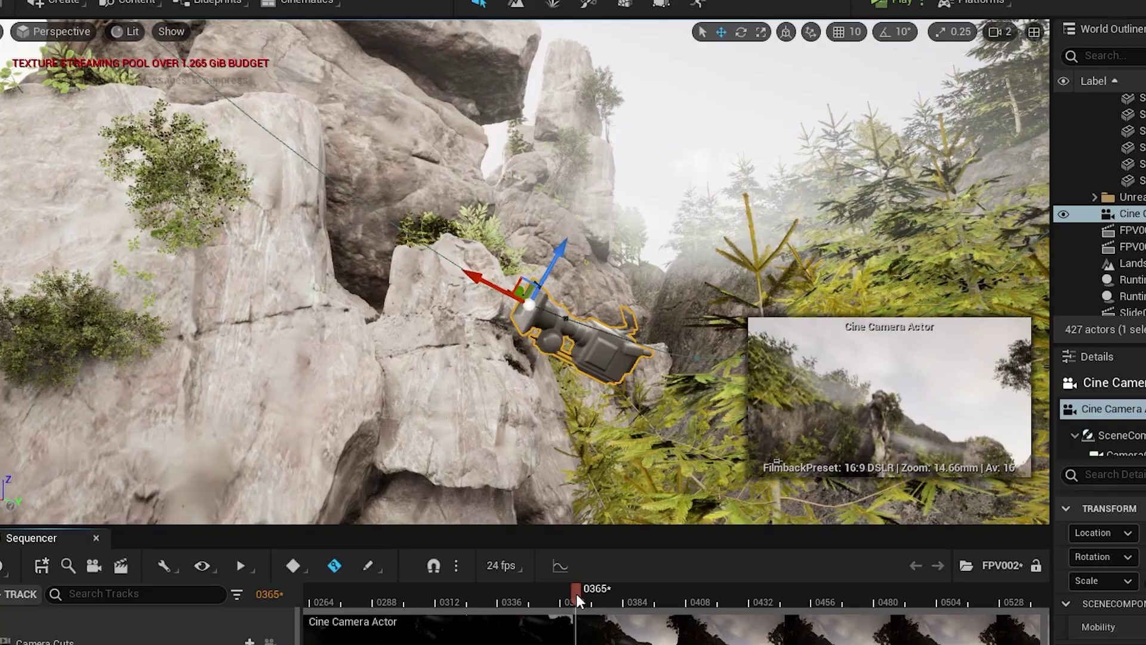
Move the playhead to frame 371 of FPV002 and tilt the Cine Camera Actor down by about 27 degrees.
mouse_move(576, 593)
left_mouse_down()
mouse_move(602, 593)
mouse_move(579, 593)
mouse_move(589, 593)
left_mouse_up()
right_click_drag(562, 467, 576, 484)
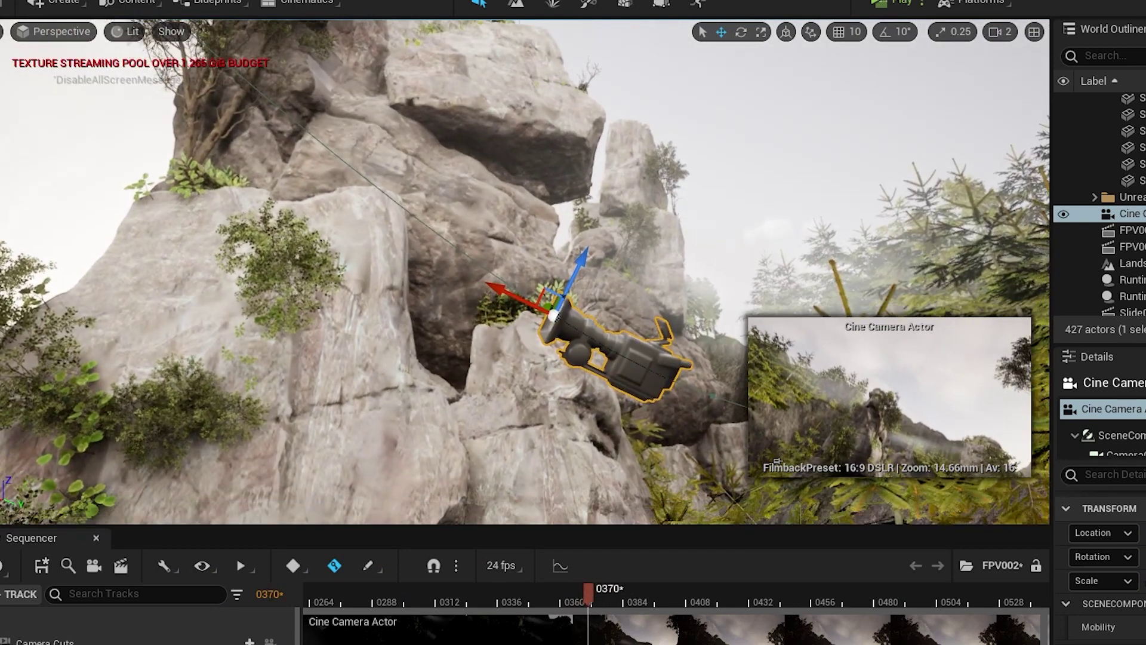
mouse_move(578, 593)
left_mouse_down()
mouse_move(614, 600)
mouse_move(576, 598)
mouse_move(591, 598)
left_mouse_up()
key("e")
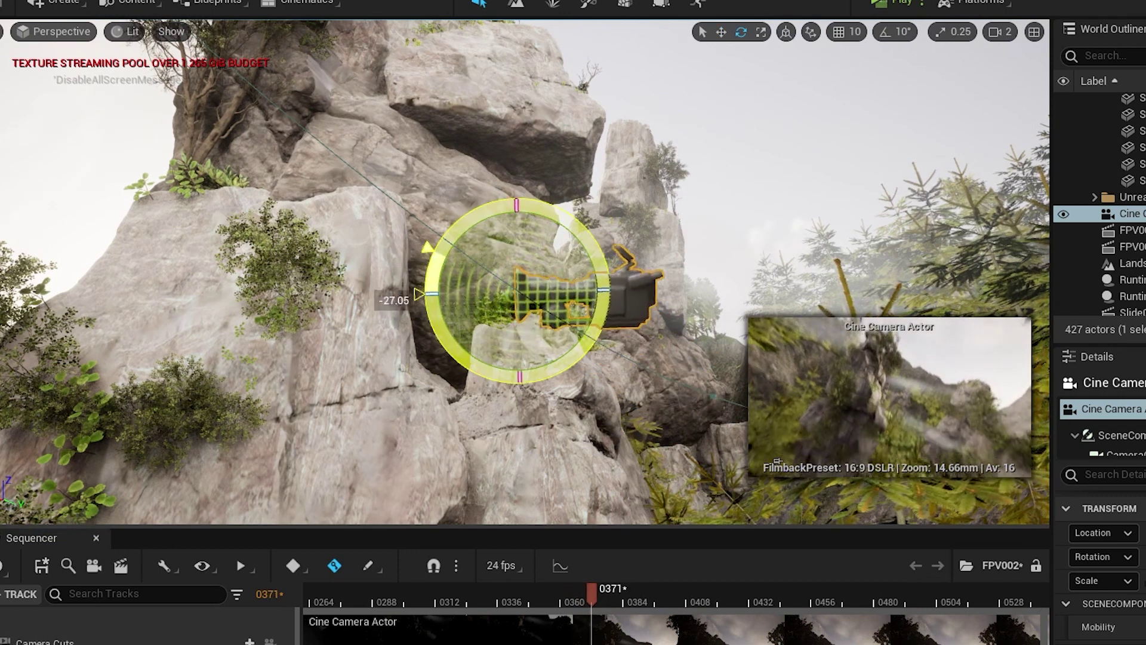